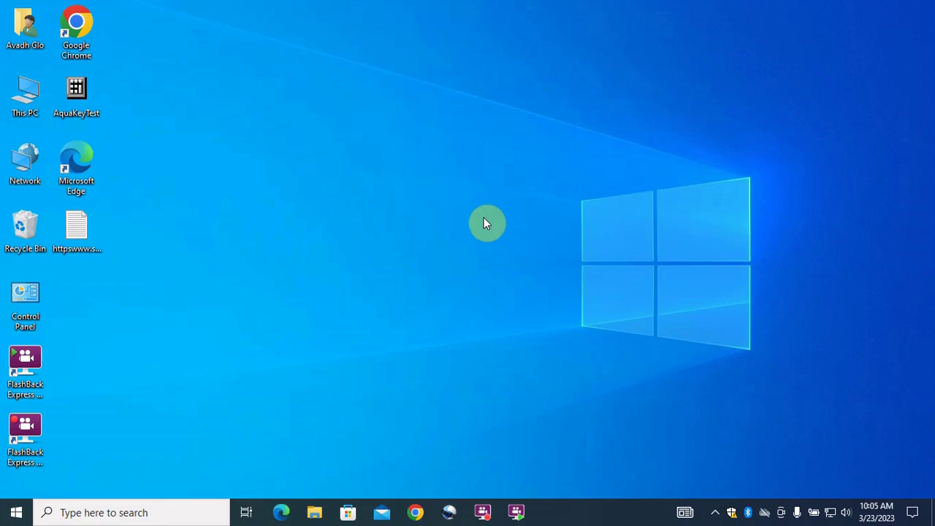
Launch Notepad from the Start menu search, maximize it, then close it
{"action": "left_click", "coordinate": [19, 511]}
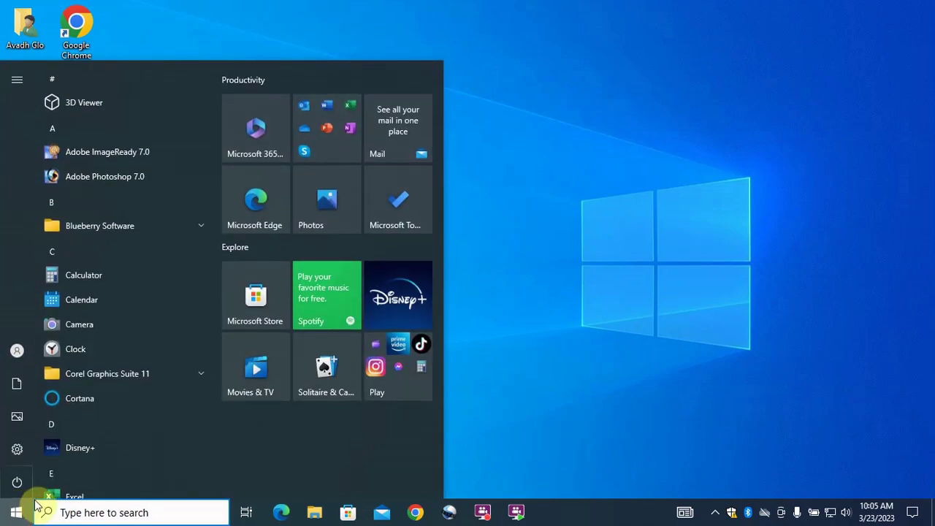
{"action": "type", "text": "n"}
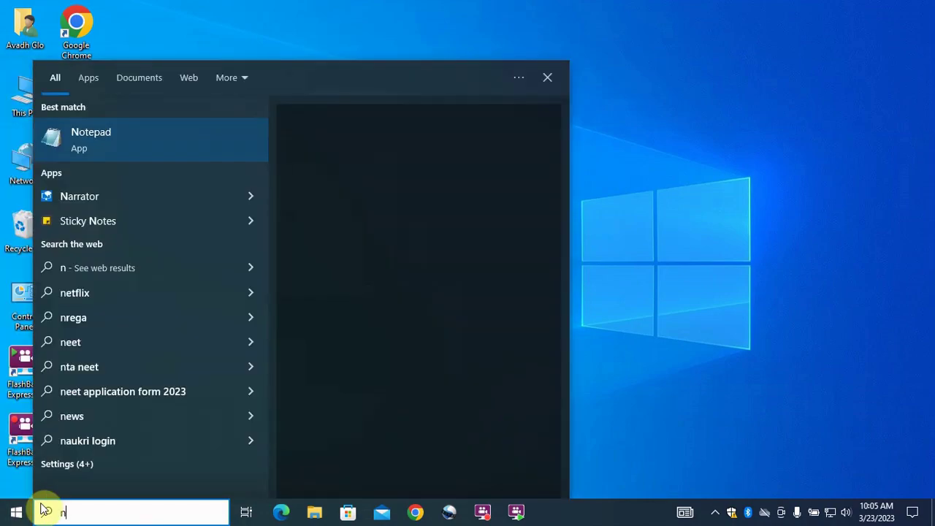
{"action": "type", "text": "ot"}
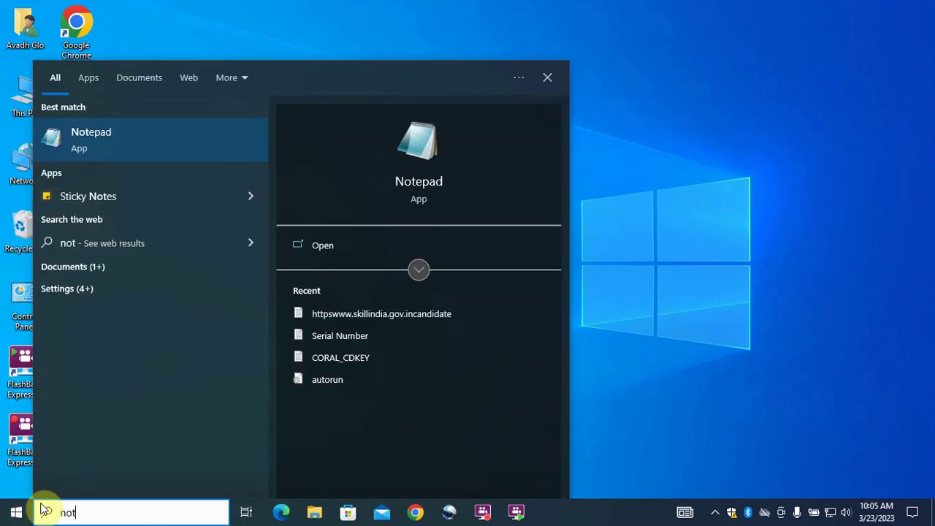
{"action": "left_click", "coordinate": [122, 133]}
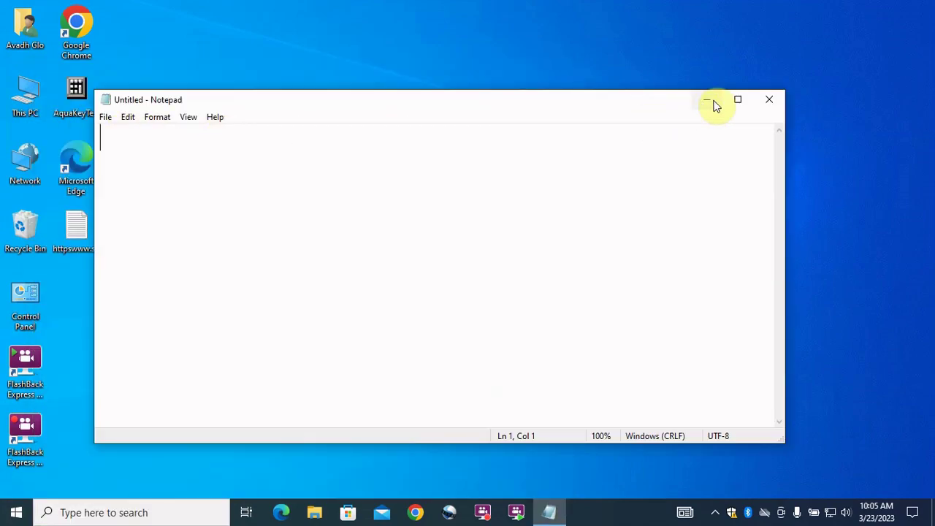
{"action": "left_click", "coordinate": [737, 99]}
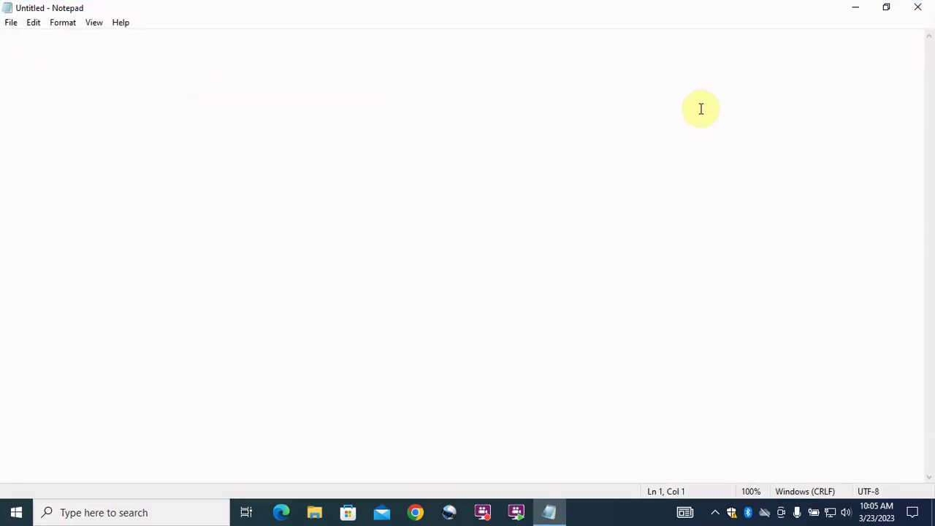
{"action": "left_click", "coordinate": [918, 8]}
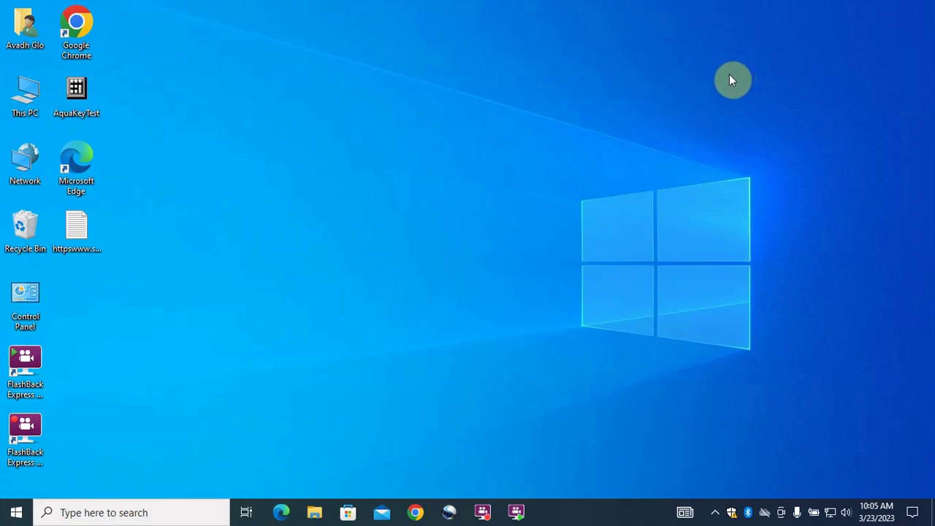
Run 'notepad' from the Win+R Run dialog to reopen a blank Notepad
{"action": "key", "text": "super+r"}
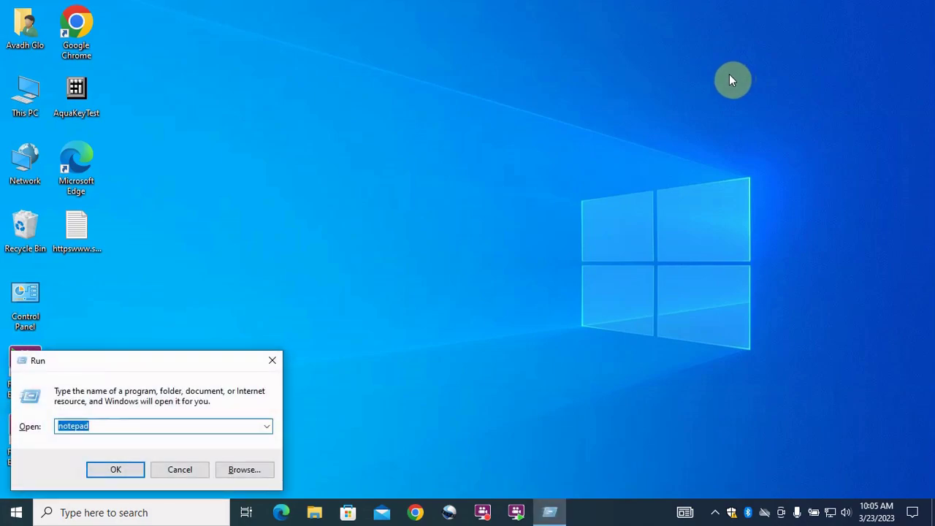
{"action": "type", "text": "no"}
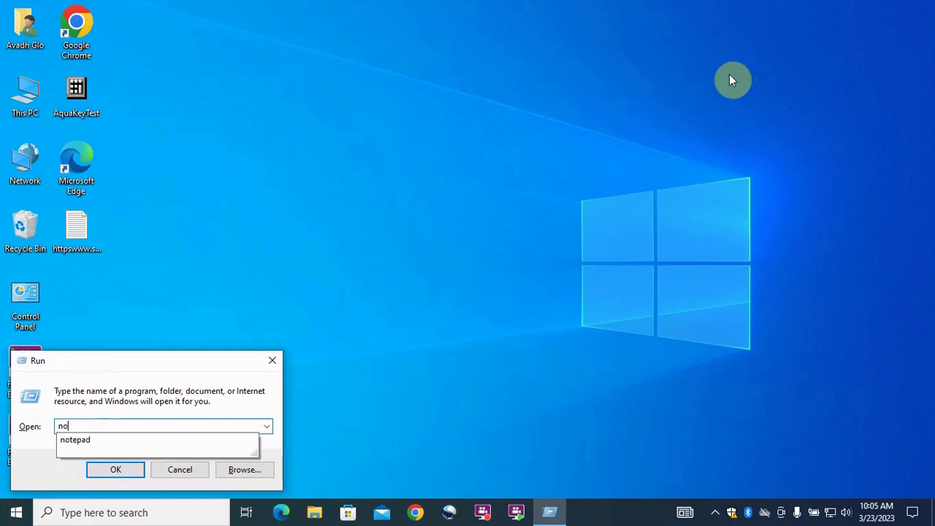
{"action": "type", "text": "t"}
{"action": "key", "text": "Down"}
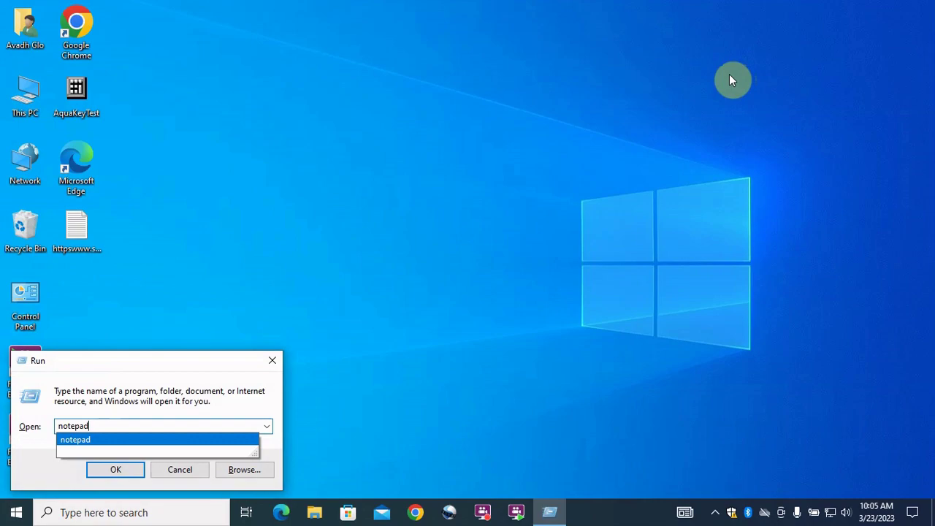
{"action": "key", "text": "Return"}
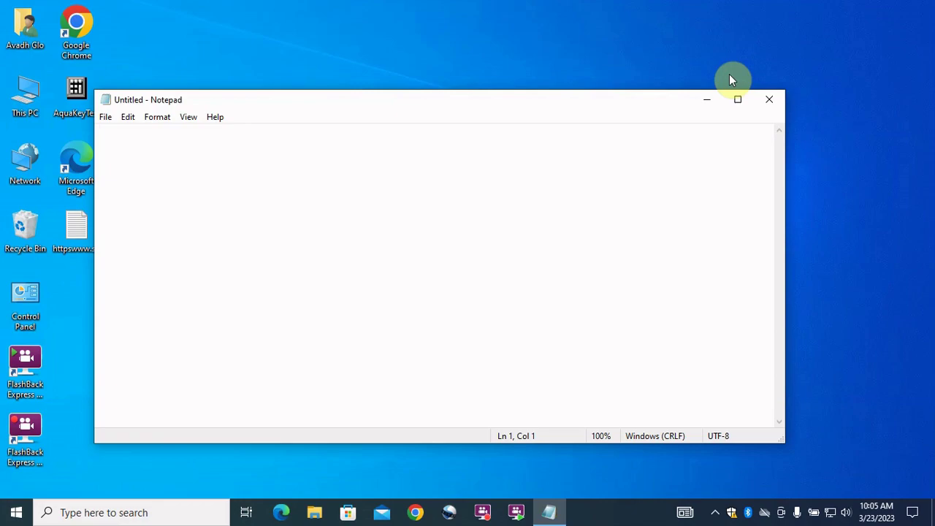
Maximize the Notepad window to fill the screen
{"action": "left_click", "coordinate": [740, 104]}
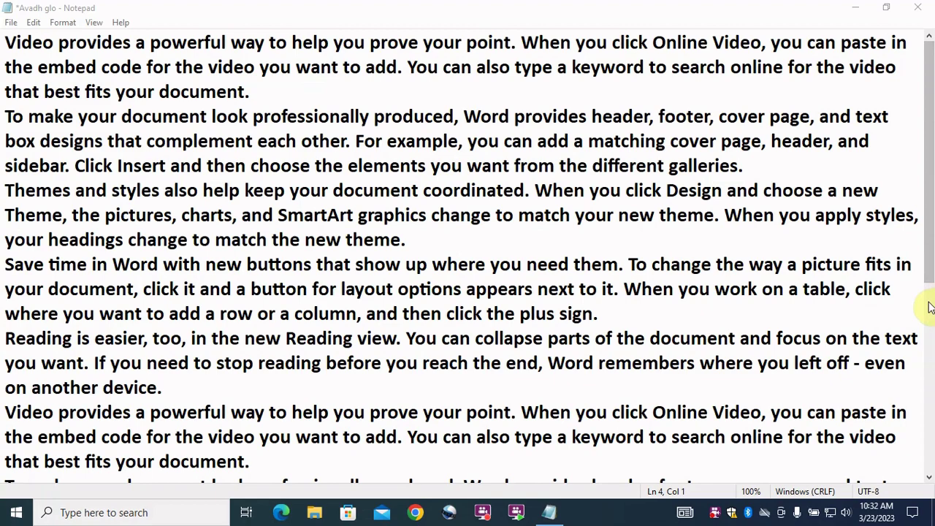
Page through the Avadh glo text, placing the caret at the end and on line 7
{"action": "scroll", "coordinate": [929, 307], "scroll_direction": "down", "scroll_amount": 5}
{"action": "left_click", "coordinate": [928, 206]}
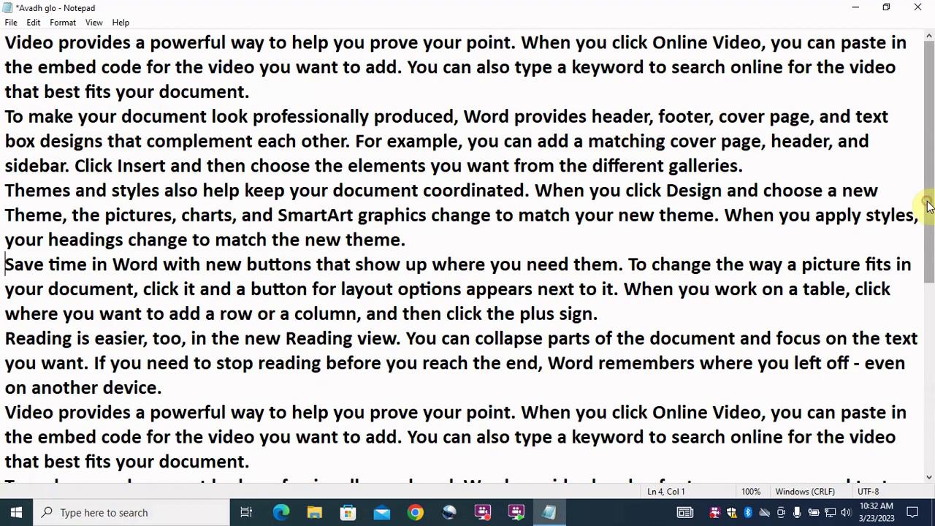
{"action": "left_click", "coordinate": [931, 322]}
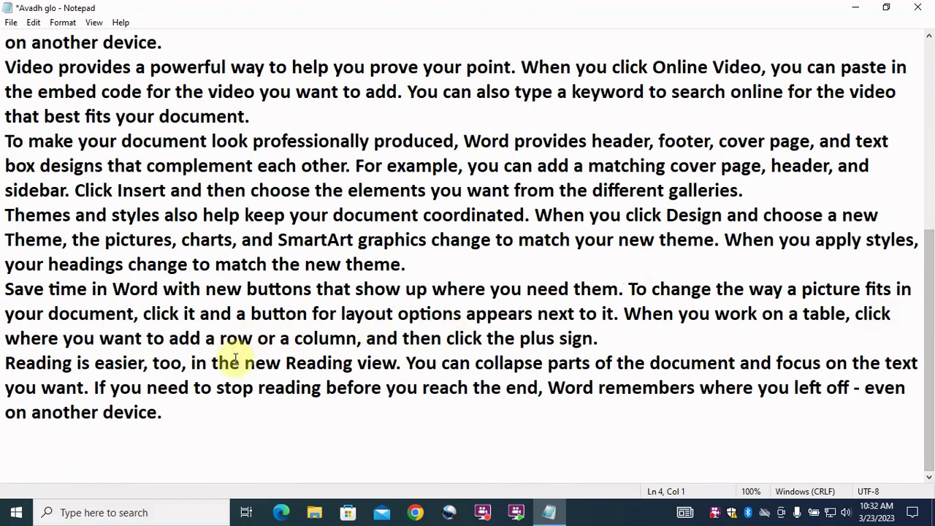
{"action": "left_click", "coordinate": [172, 411]}
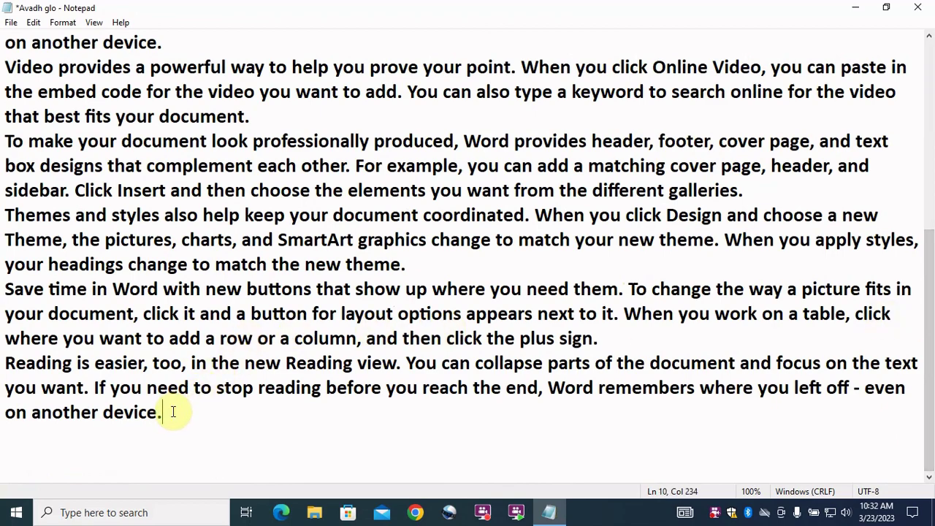
{"action": "left_click", "coordinate": [920, 157]}
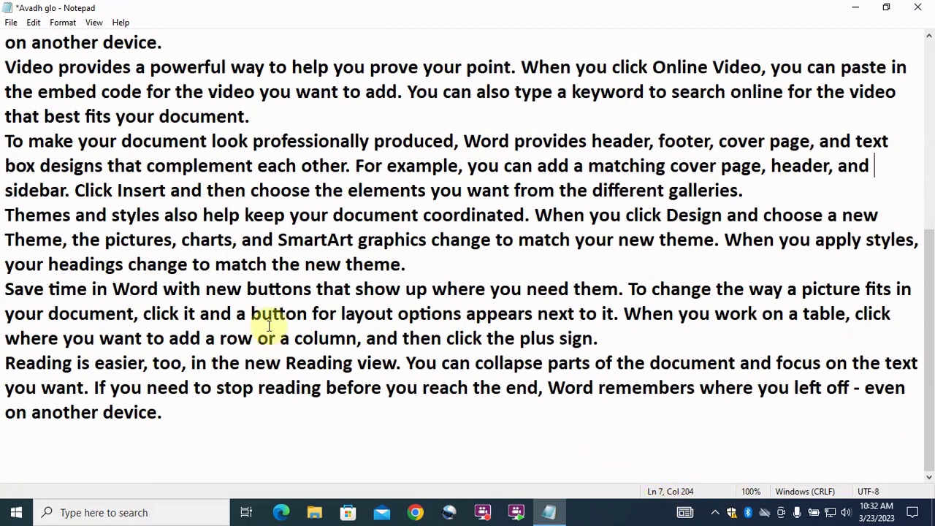
Return to the start of the text and restore the window to a smaller size
{"action": "scroll", "coordinate": [231, 264], "scroll_direction": "up", "scroll_amount": 3}
{"action": "scroll", "coordinate": [231, 267], "scroll_direction": "up", "scroll_amount": 2}
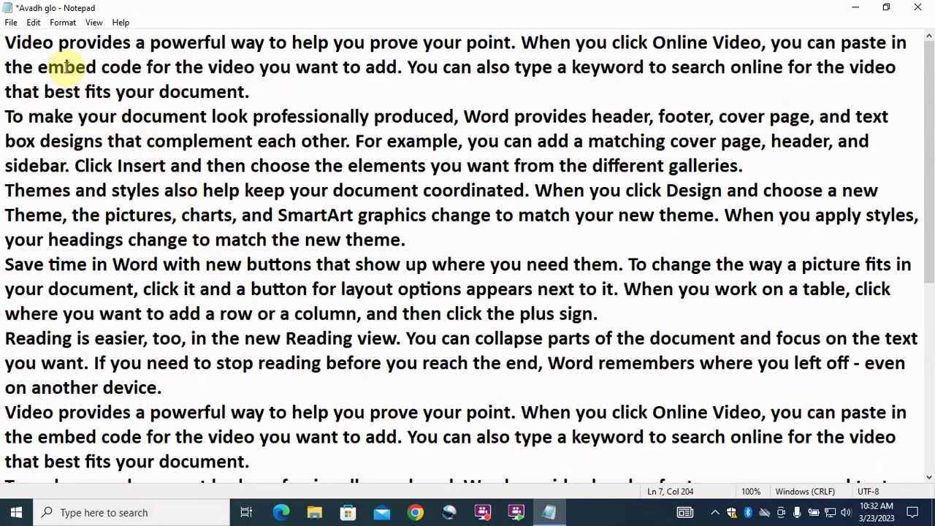
{"action": "left_click", "coordinate": [4, 42]}
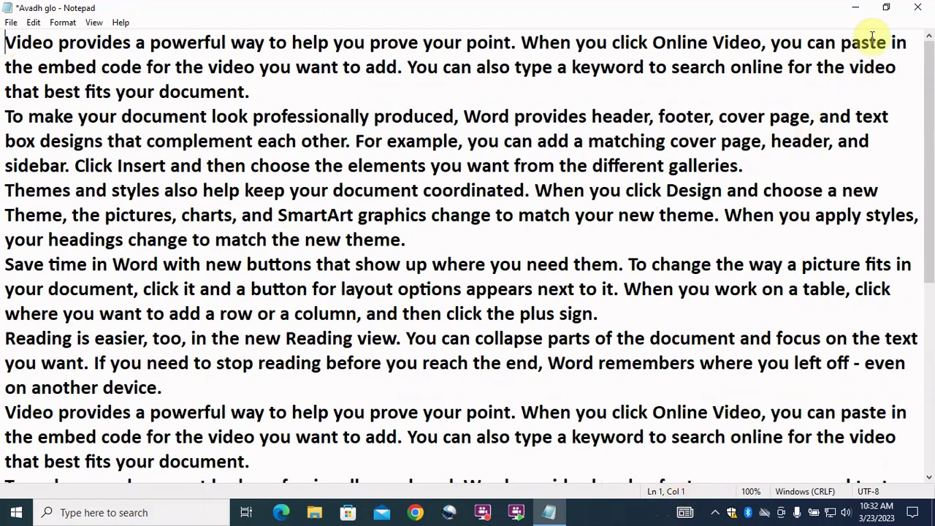
{"action": "left_click", "coordinate": [886, 6]}
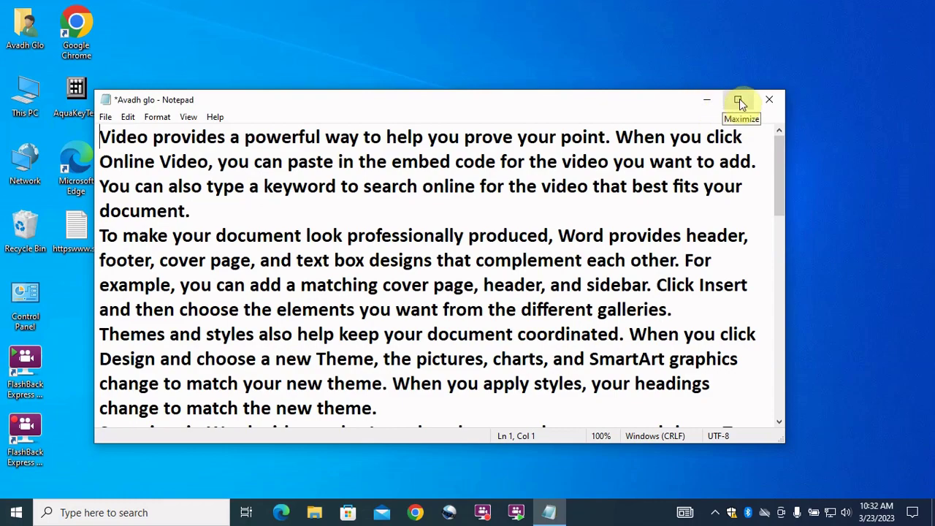
Minimize and restore Notepad from the taskbar, maximize it, then close Avadh glo without saving
{"action": "left_click", "coordinate": [705, 100]}
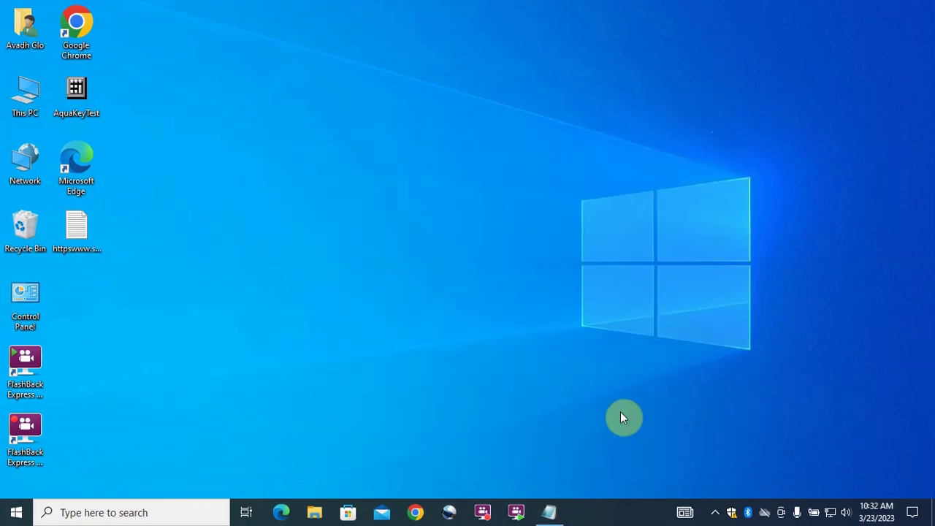
{"action": "left_click", "coordinate": [556, 511]}
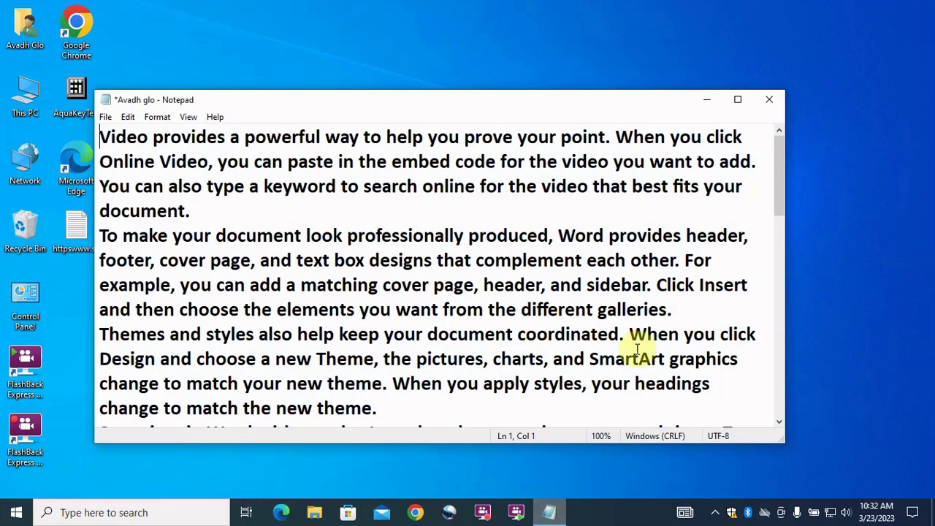
{"action": "left_click", "coordinate": [739, 101]}
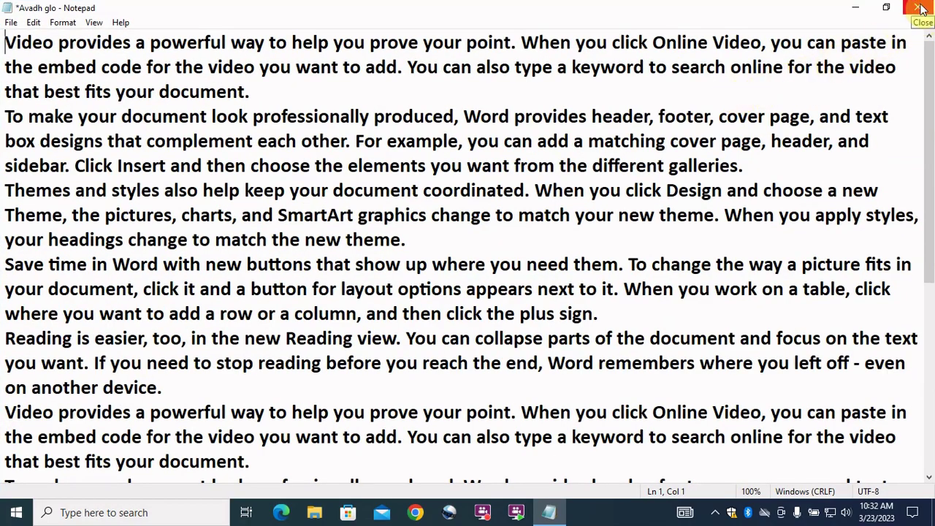
{"action": "left_click", "coordinate": [922, 8]}
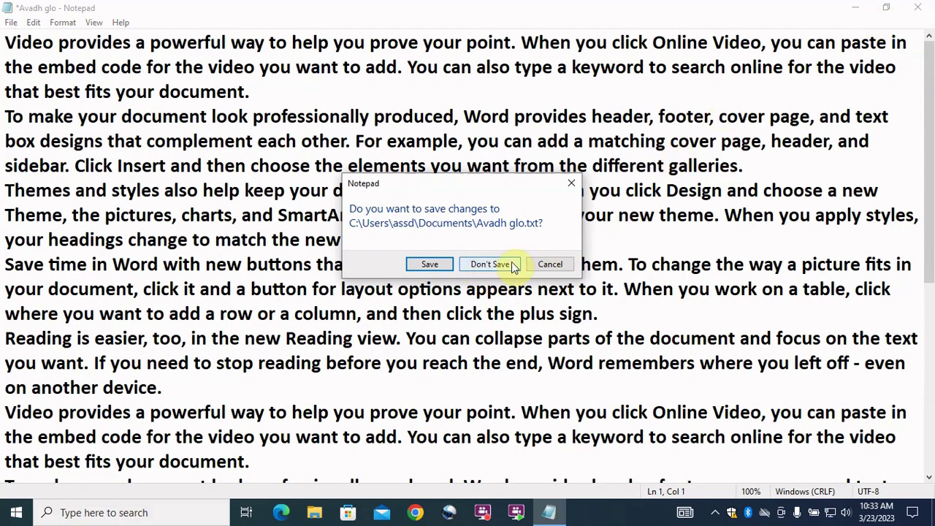
{"action": "left_click", "coordinate": [554, 268]}
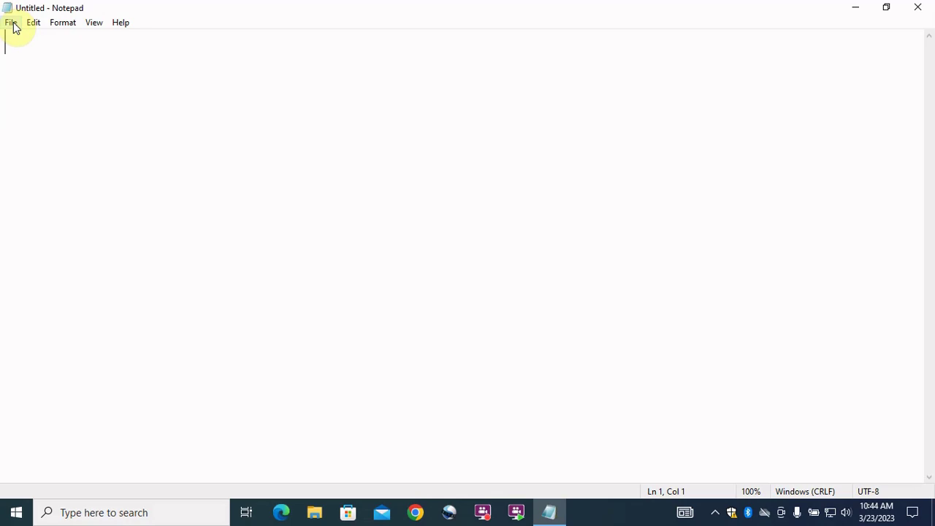
Start a new blank document, then open a second Notepad window via File > New Window and close it
{"action": "left_click", "coordinate": [12, 23]}
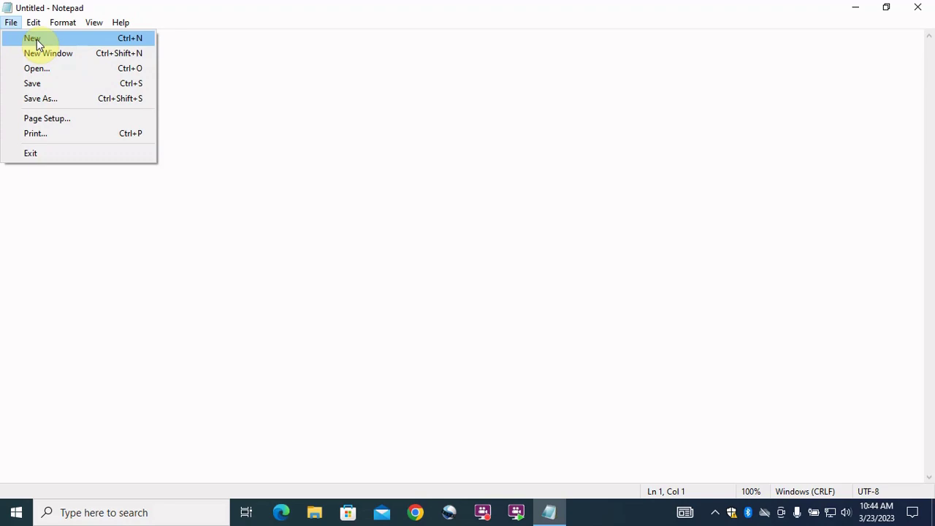
{"action": "left_click", "coordinate": [38, 44]}
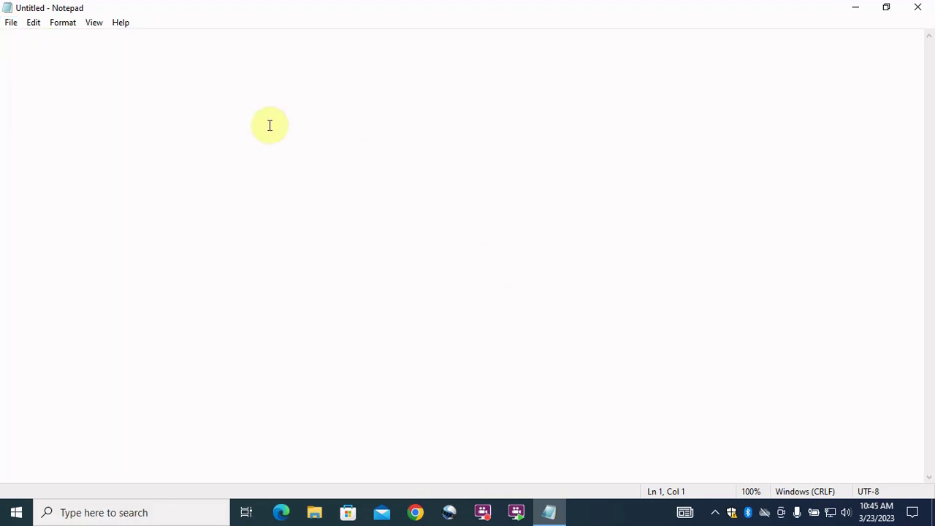
{"action": "left_click", "coordinate": [12, 23]}
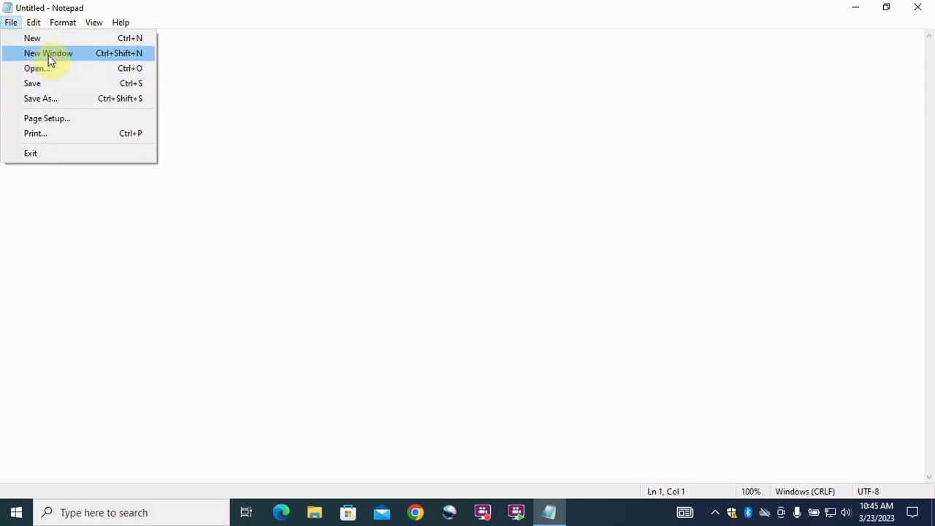
{"action": "left_click", "coordinate": [48, 55]}
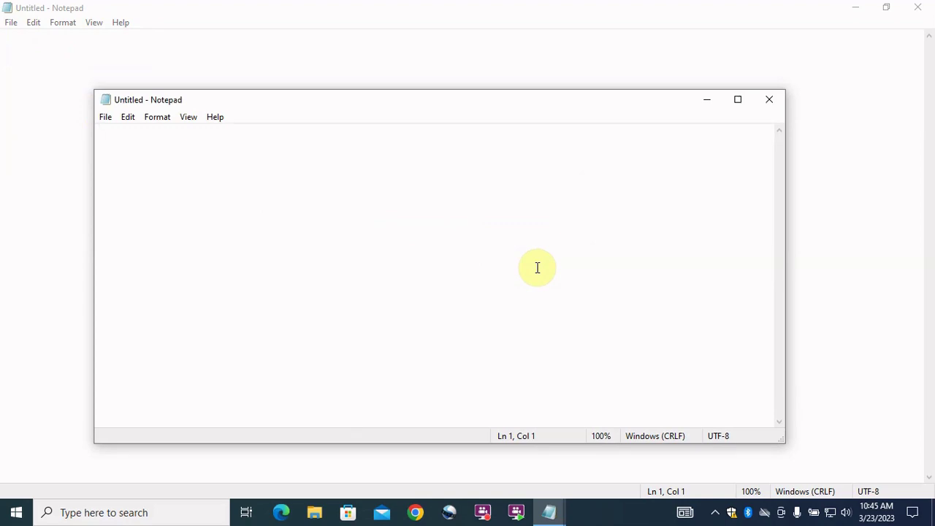
{"action": "left_click", "coordinate": [767, 100]}
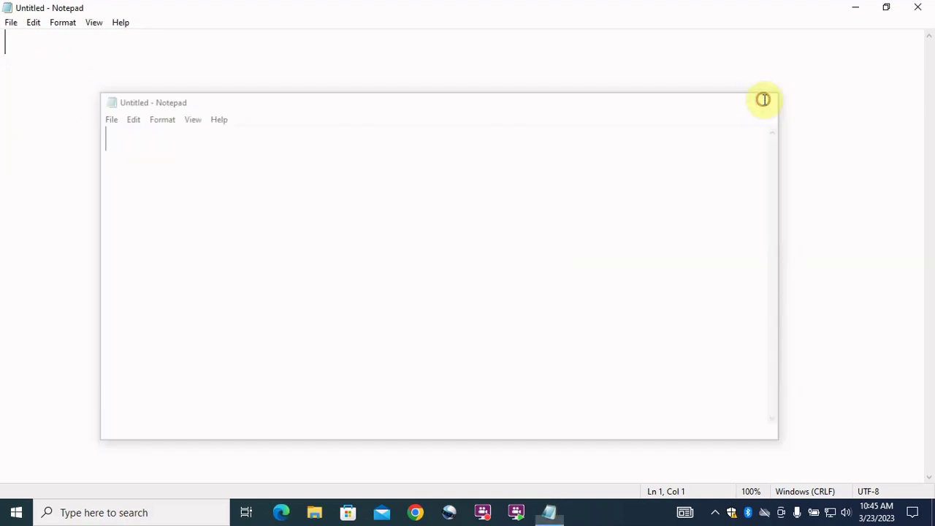
{"action": "left_click", "coordinate": [9, 23]}
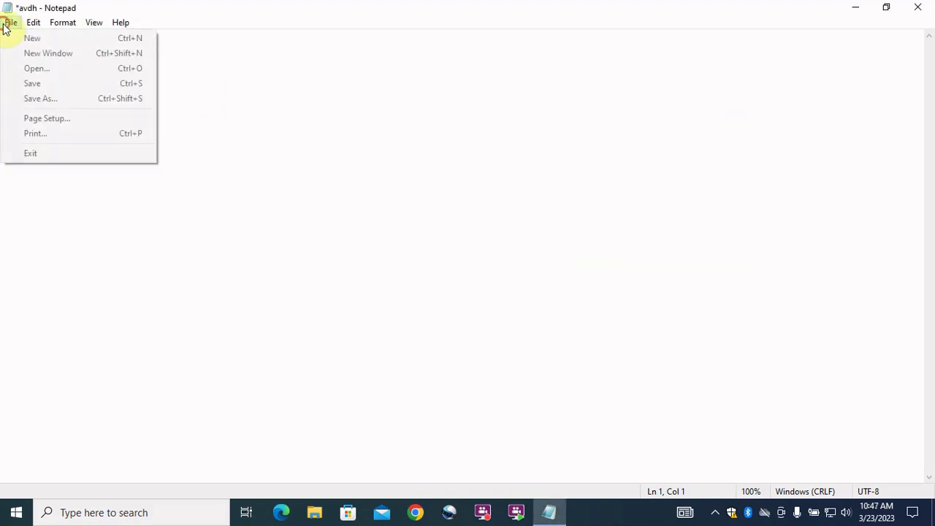
Open the avdh text file from Downloads, discarding the current document's unsaved changes
{"action": "left_click", "coordinate": [36, 71]}
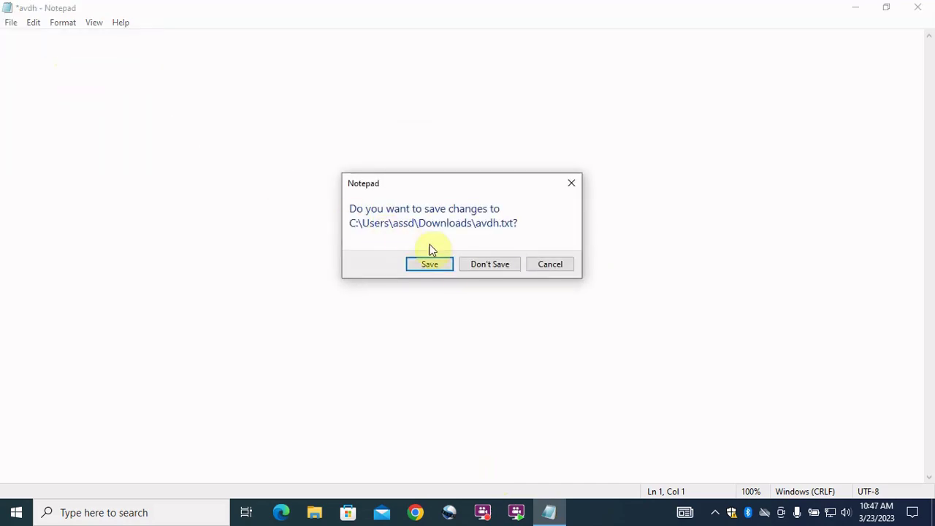
{"action": "left_click", "coordinate": [483, 267]}
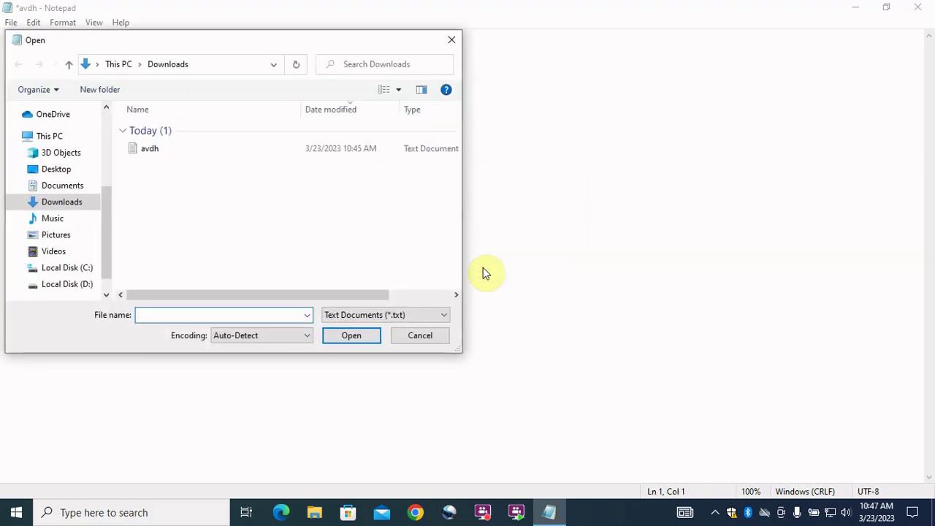
{"action": "left_click", "coordinate": [260, 152]}
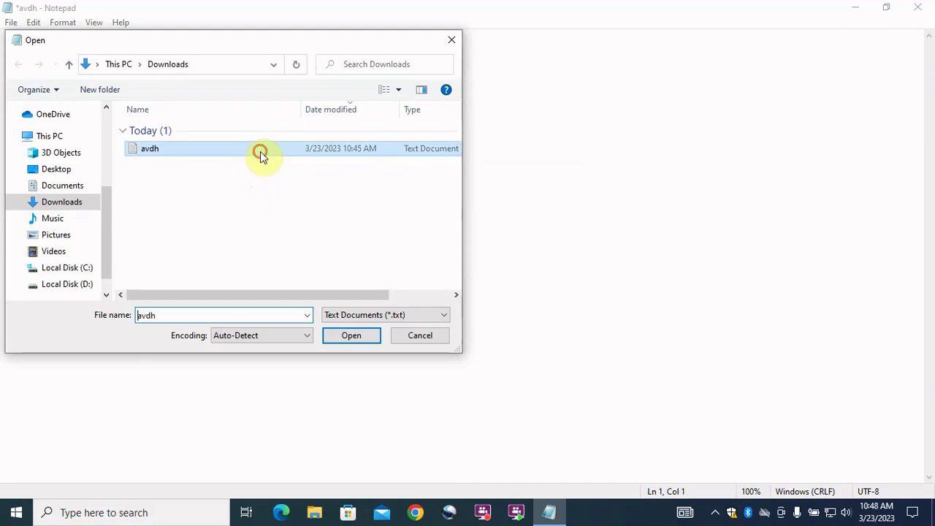
{"action": "left_click", "coordinate": [351, 335]}
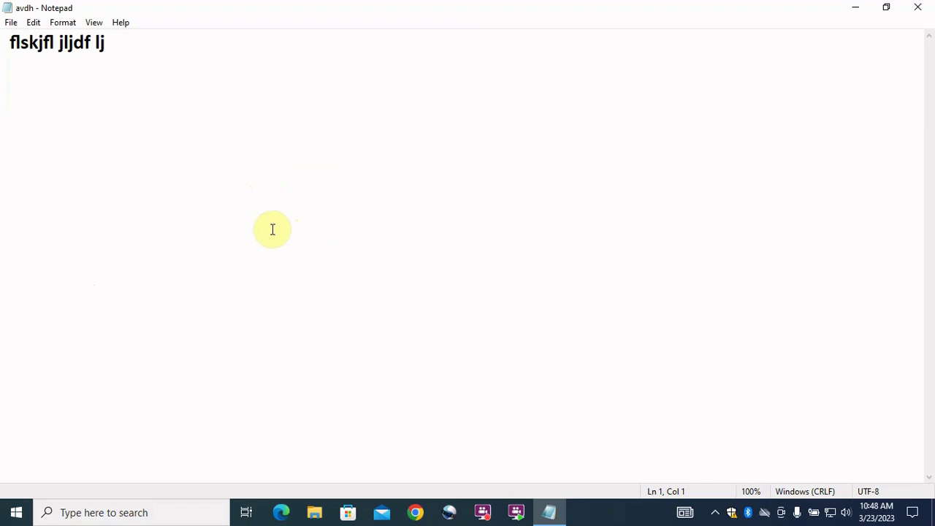
{"action": "left_click", "coordinate": [11, 23]}
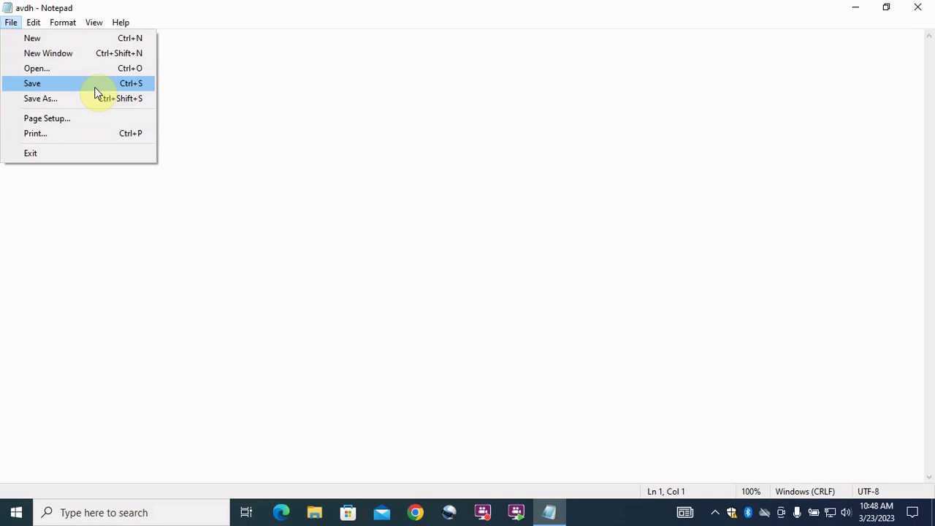
{"action": "left_click", "coordinate": [95, 88]}
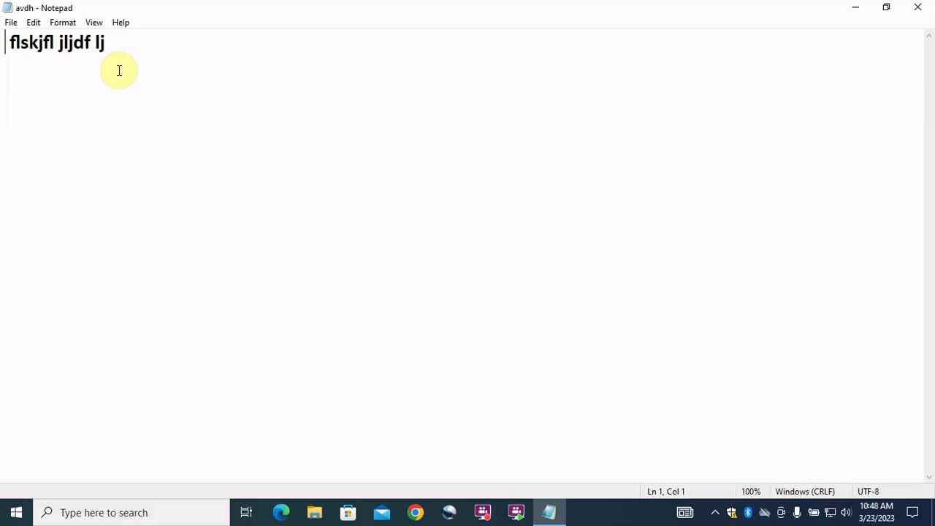
{"action": "left_click", "coordinate": [11, 21]}
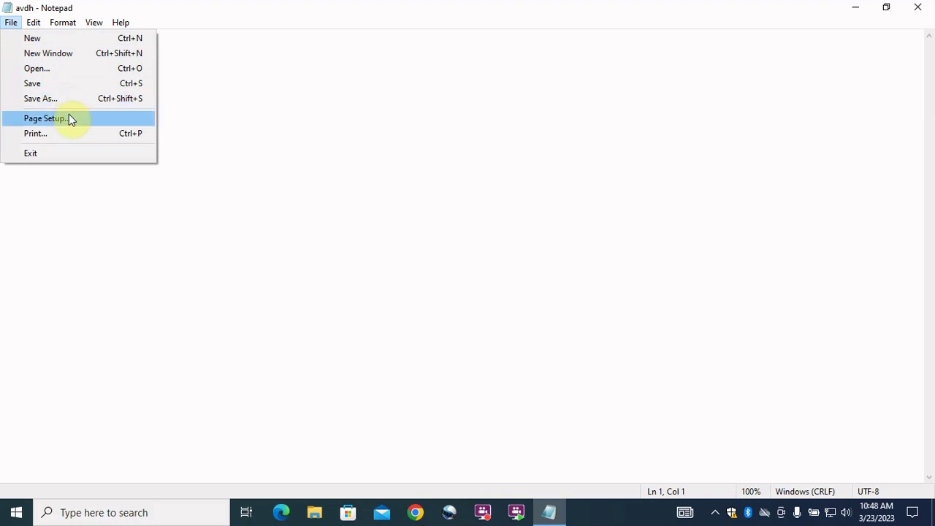
{"action": "left_click", "coordinate": [69, 116]}
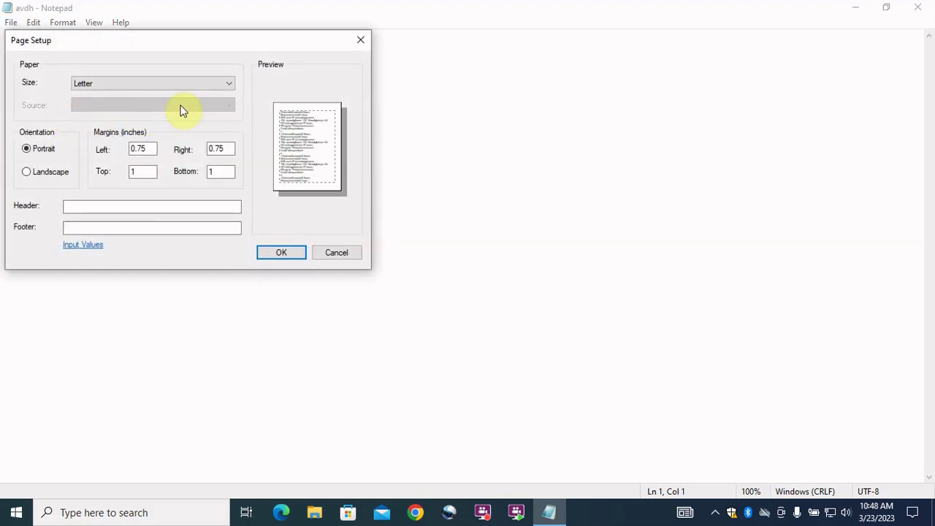
{"action": "left_click", "coordinate": [228, 88]}
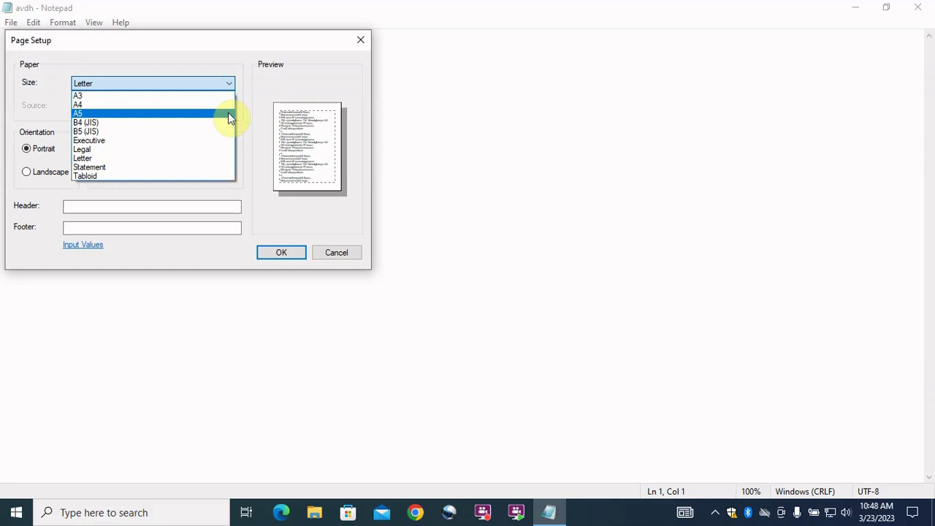
{"action": "left_click", "coordinate": [234, 87]}
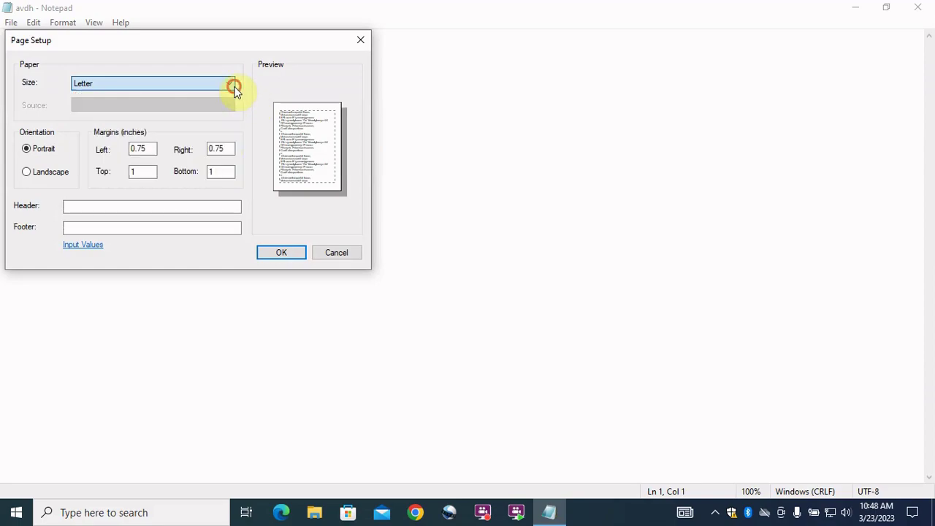
{"action": "left_click", "coordinate": [360, 40]}
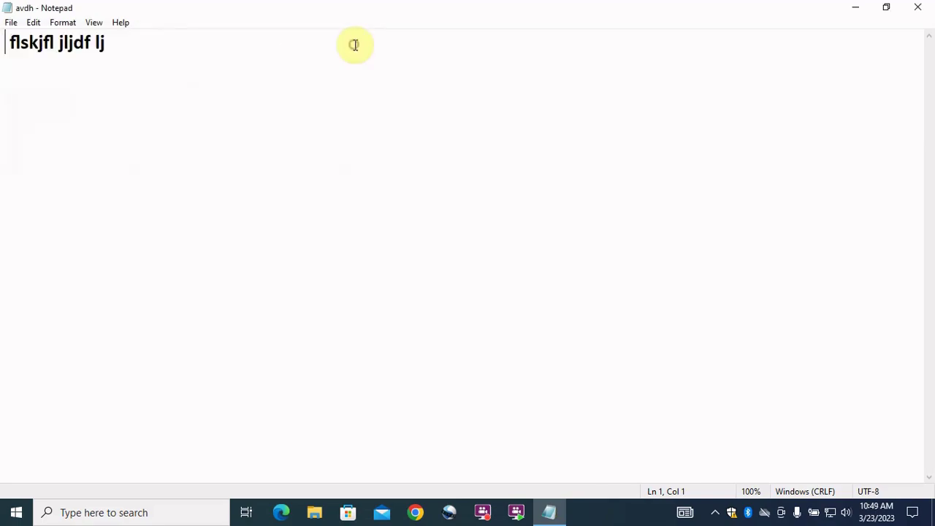
{"action": "left_click", "coordinate": [20, 25]}
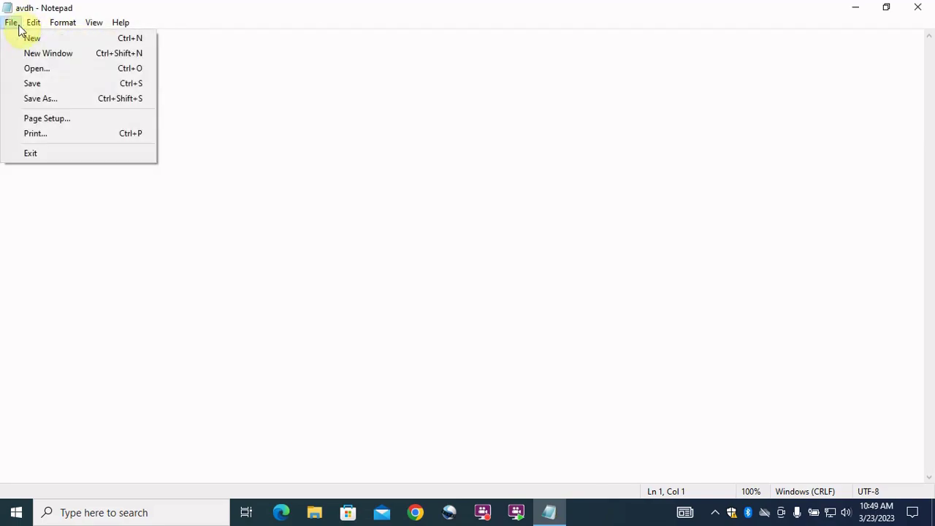
Cancel the Print dialog without printing, then exit Notepad to close avdh
{"action": "left_click", "coordinate": [70, 133]}
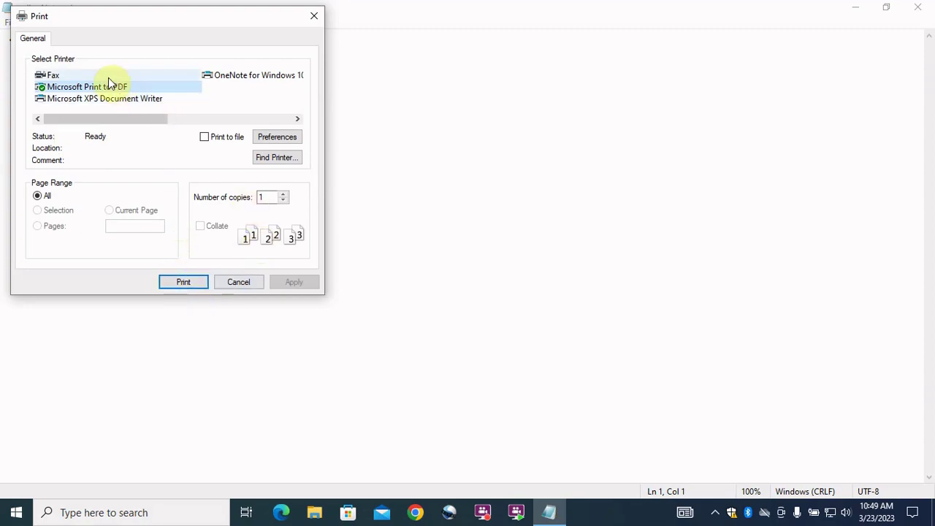
{"action": "key", "text": "Escape"}
{"action": "left_click", "coordinate": [6, 23]}
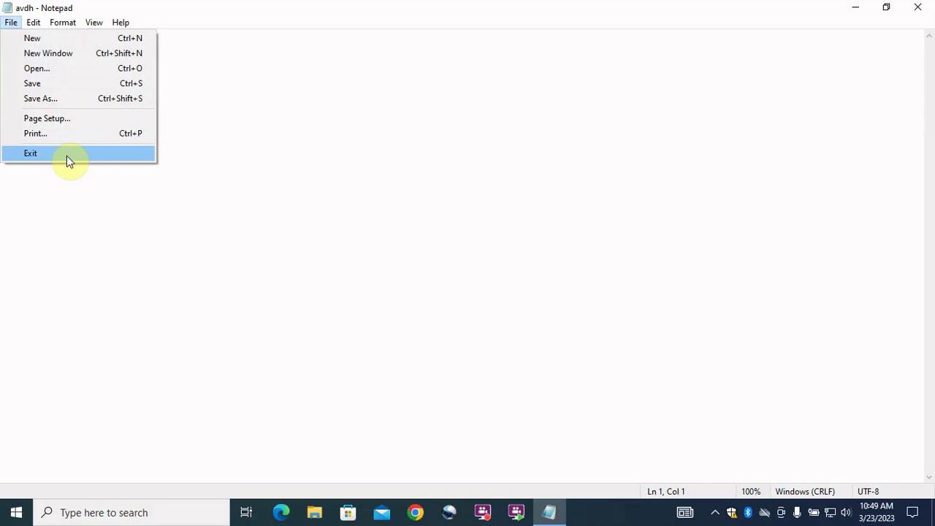
{"action": "left_click", "coordinate": [184, 179]}
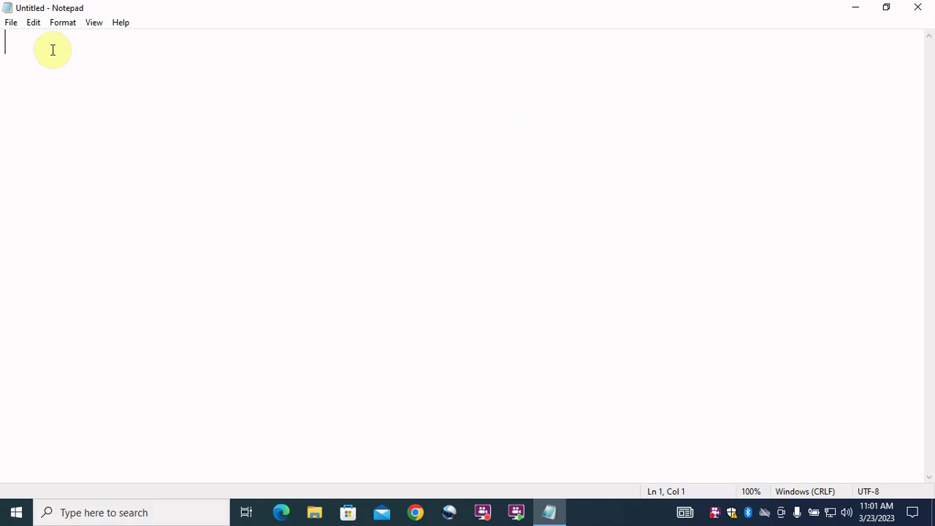
Look over the Edit menu, then paste the five Word sample paragraphs with Ctrl+V
{"action": "left_click", "coordinate": [38, 25]}
{"action": "mouse_move", "coordinate": [56, 24]}
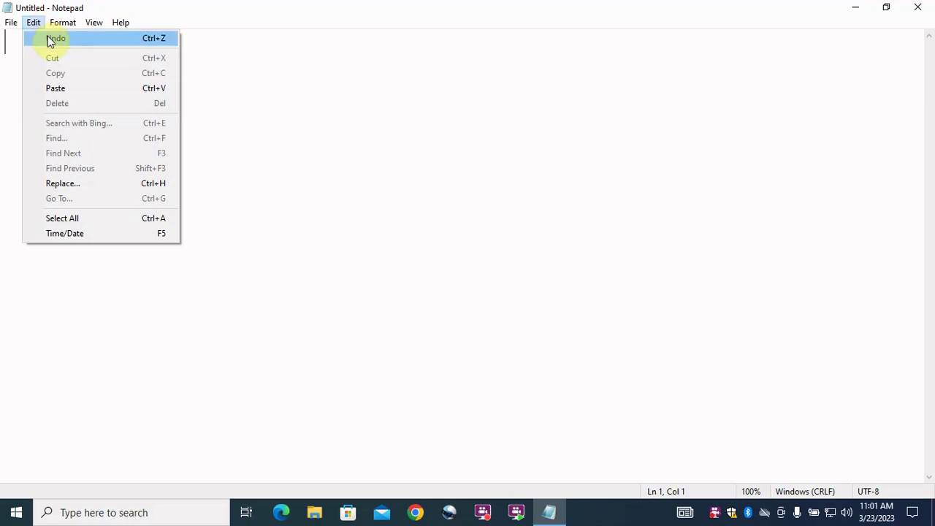
{"action": "left_click", "coordinate": [202, 71]}
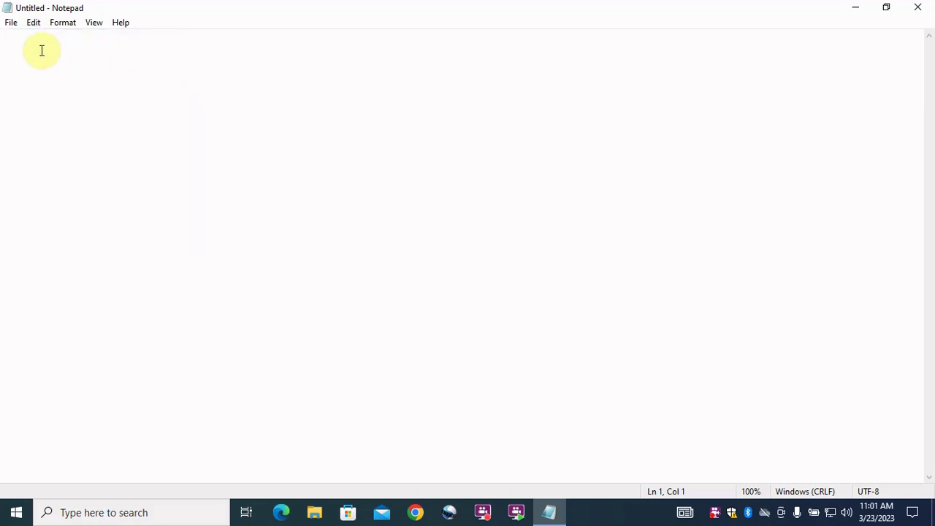
{"action": "type", "text": "Video provides a powerful way to help you prove your point. When you click Online Video, you can paste in the embed code for the video you want to add. You can also type a keyword to search online for the video that best fits your document. To make your document look professionally produced, Word provides header, footer, cover page, and text box designs that complement each other. For example, you can add a matching cover page, header, and sidebar. Click Insert and then choose the elements you want from the different galleries. Themes and styles also help keep your document coordinated. When you click Design and choose a new Theme, the pictures, charts, and SmartArt graphics change to match your new theme. When you apply styles, your headings change to match the new theme. Save time in Word with new buttons that show up where you need them. To change the way a picture fits in your document, click it and a button for layout options appears next to it. When you work on a table, click where you want to add a row or a column, and then click the plus sign. Reading is easier, too, in the new Reading view. You can collapse parts of the document and focus on the text you want. If you need to stop reading before you reach the end, Word remembers where you left off - even on another device."}
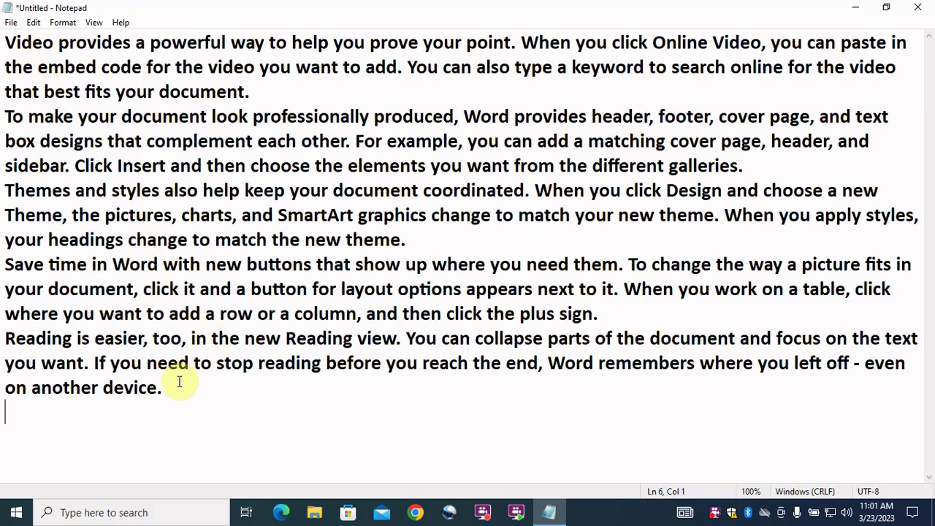
{"action": "left_click", "coordinate": [166, 387]}
{"action": "type", "text": "jh"}
{"action": "type", "text": "kajhf khjsahk"}
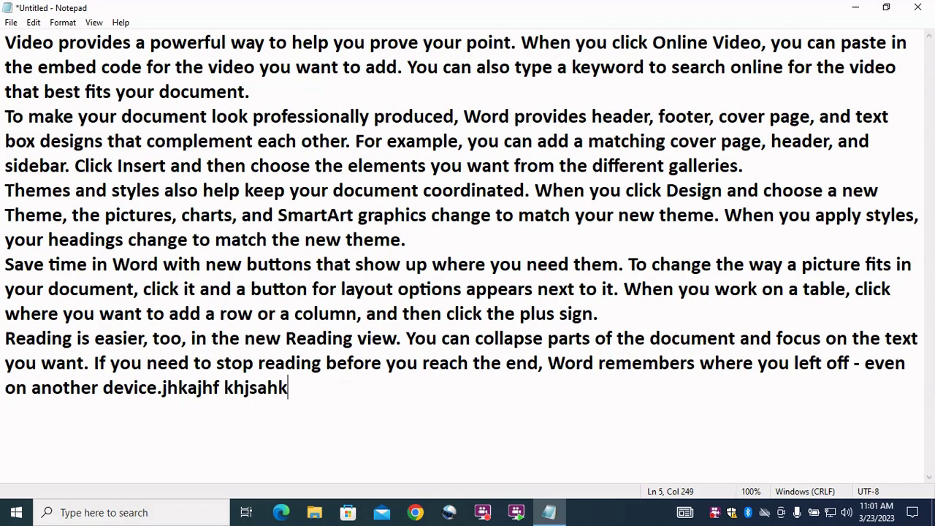
{"action": "key", "text": "ctrl+z"}
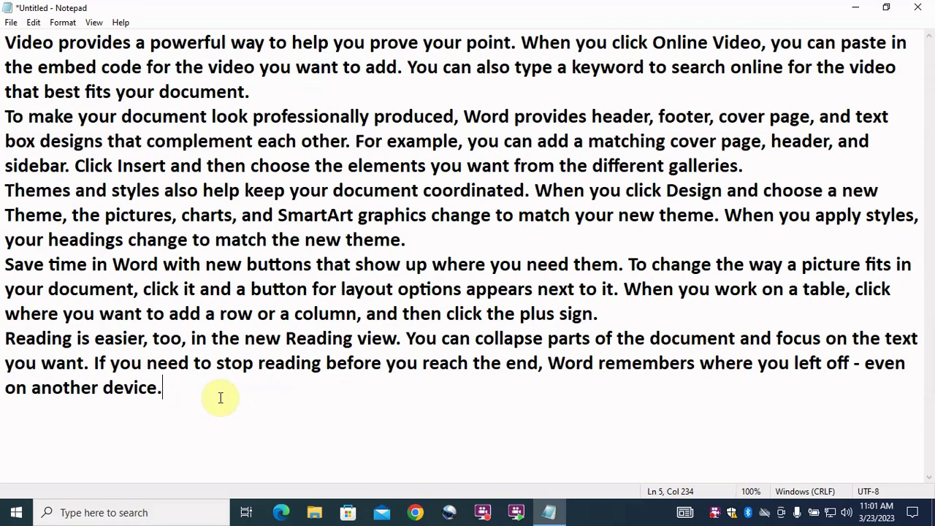
{"action": "left_click", "coordinate": [35, 25]}
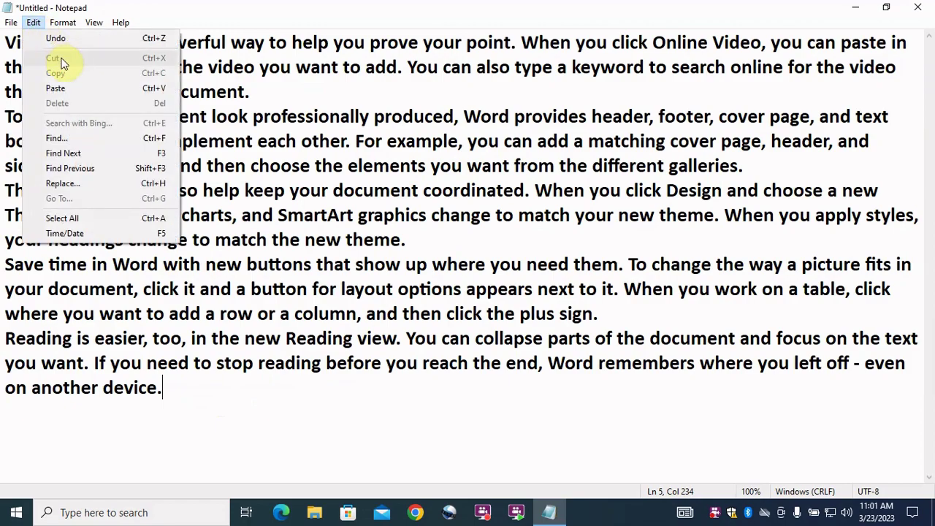
{"action": "left_click", "coordinate": [326, 391]}
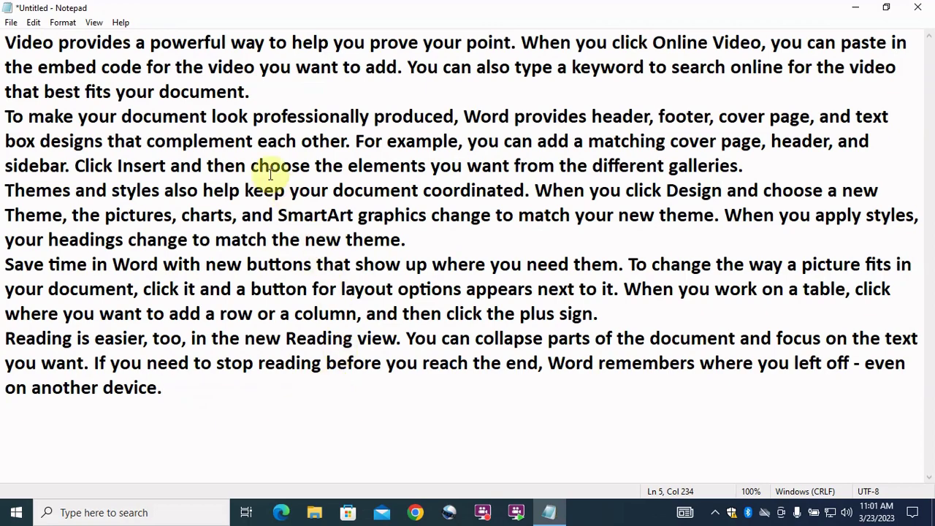
{"action": "left_click", "coordinate": [257, 117]}
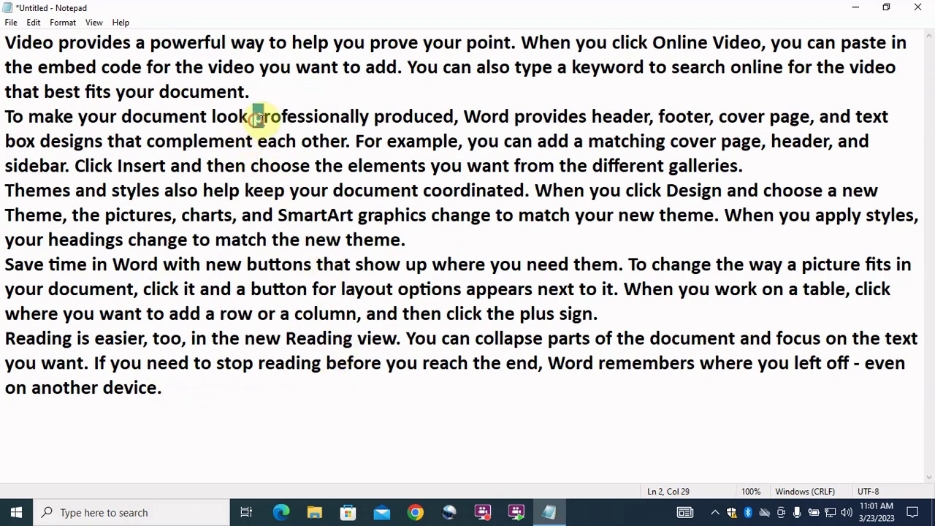
{"action": "left_click_drag", "start_coordinate": [258, 117], "coordinate": [369, 117]}
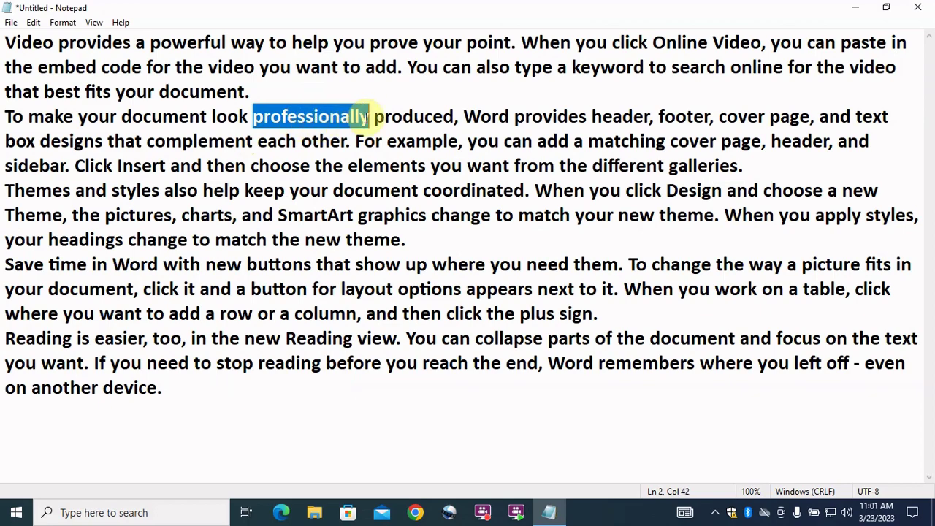
{"action": "left_click", "coordinate": [33, 23]}
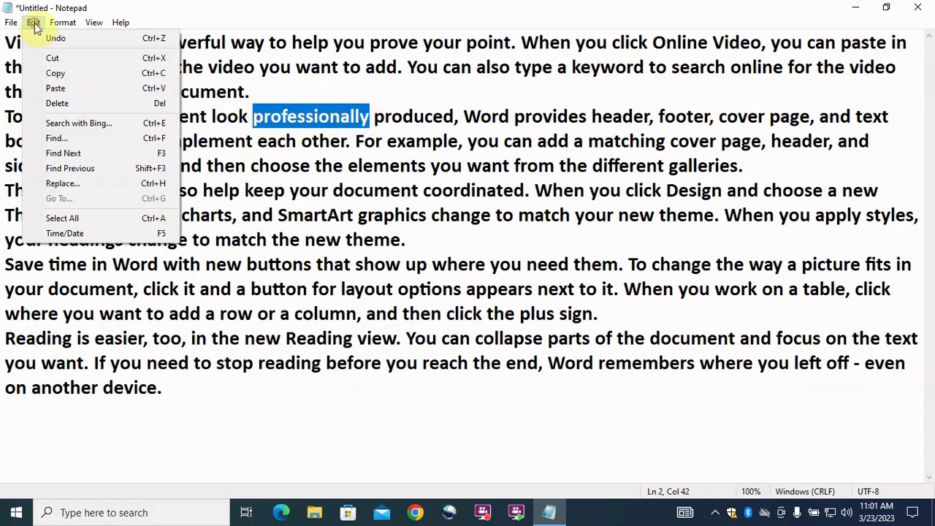
{"action": "left_click", "coordinate": [59, 58]}
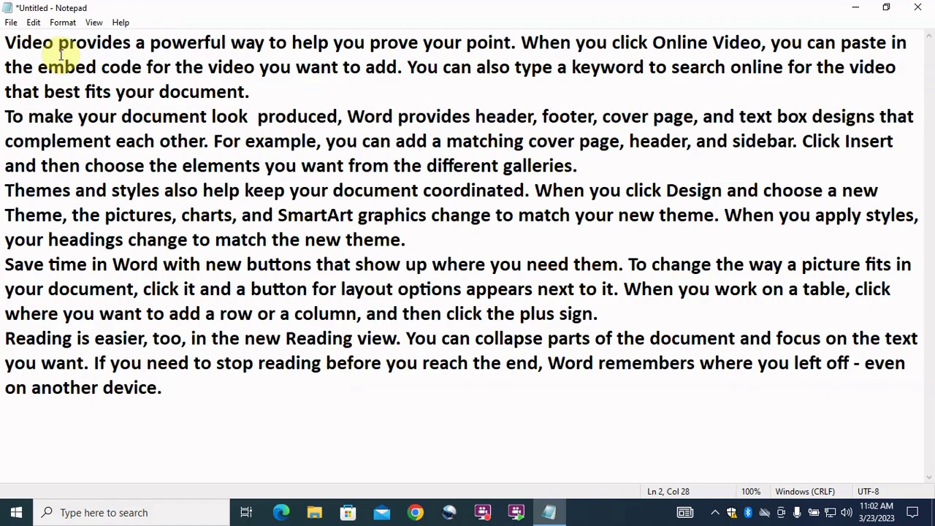
{"action": "key", "text": "ctrl+z"}
{"action": "key", "text": "ctrl+End"}
{"action": "left_click", "coordinate": [34, 23]}
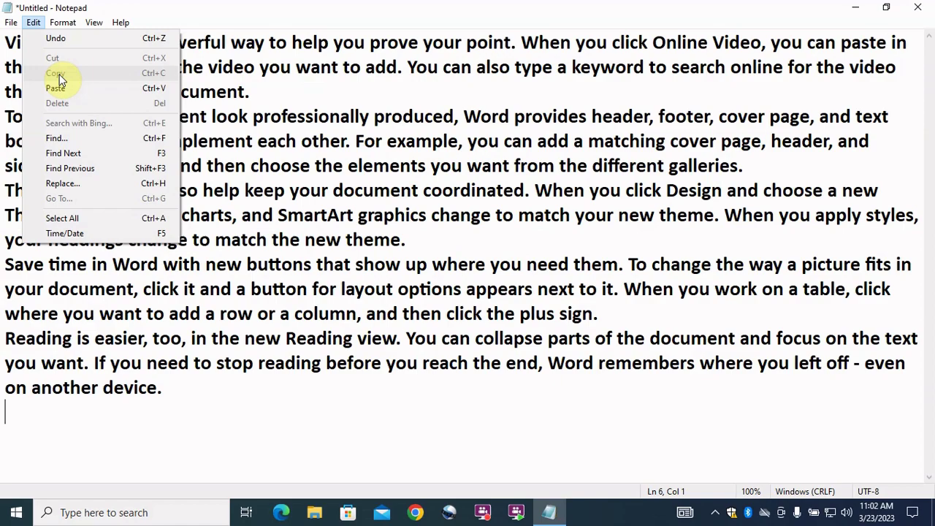
{"action": "left_click", "coordinate": [393, 189]}
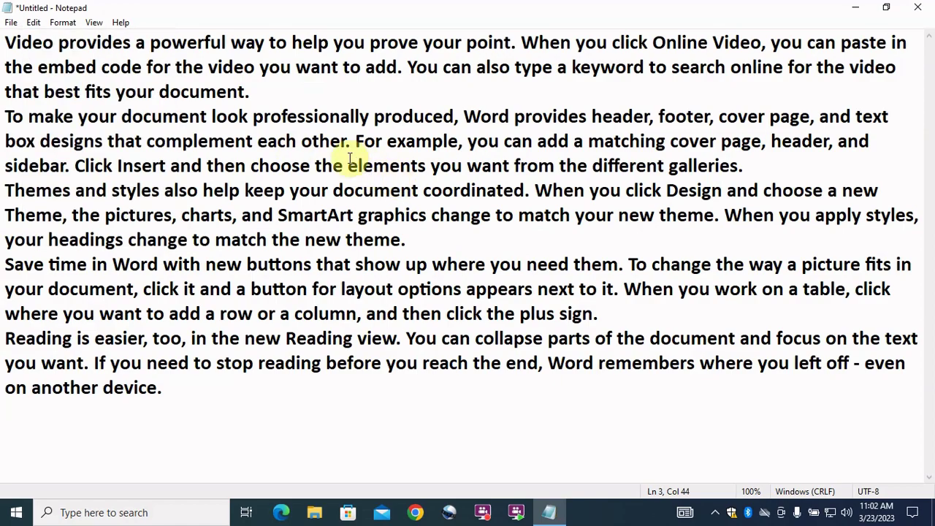
{"action": "left_click_drag", "start_coordinate": [345, 167], "coordinate": [426, 167]}
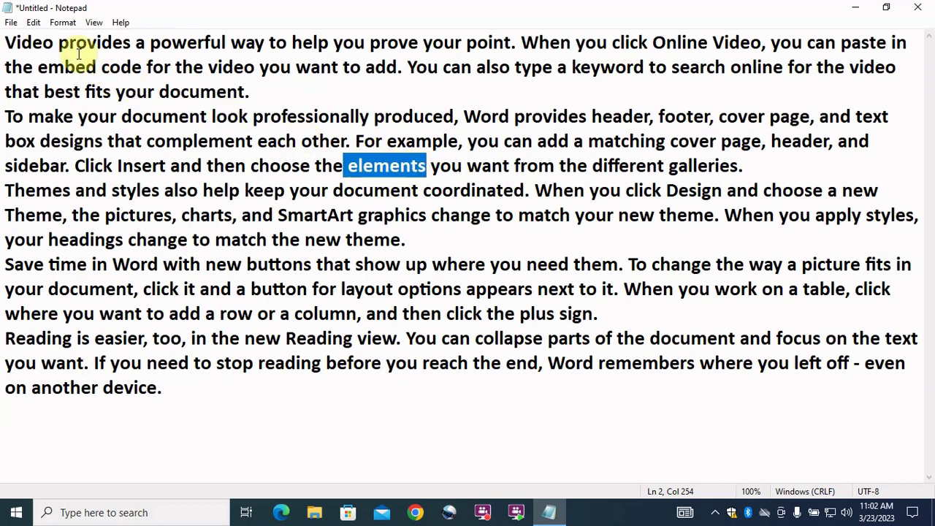
{"action": "left_click", "coordinate": [33, 22]}
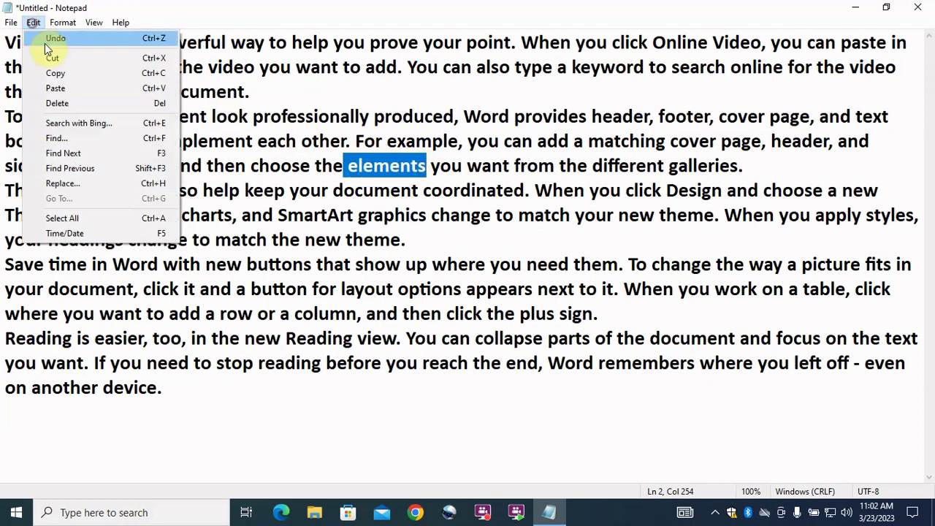
{"action": "left_click", "coordinate": [65, 76]}
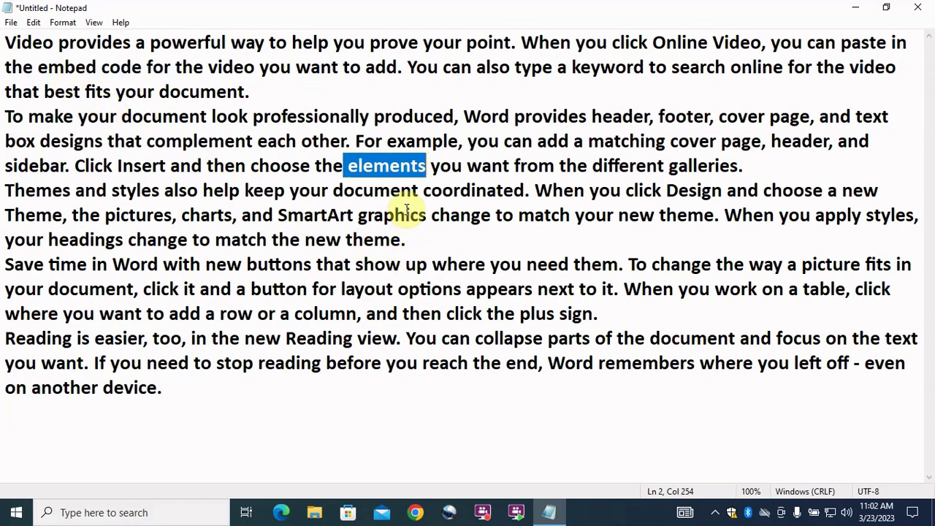
{"action": "left_click", "coordinate": [427, 240]}
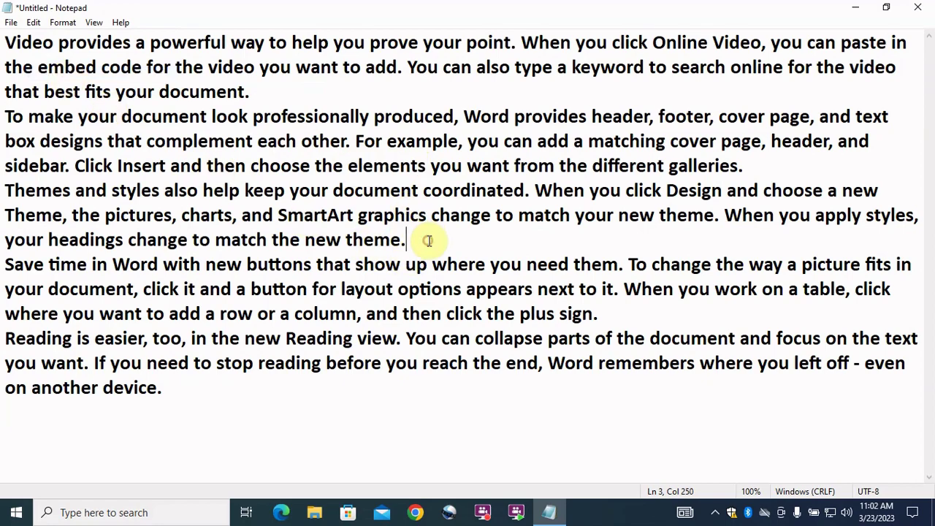
{"action": "left_click", "coordinate": [33, 22]}
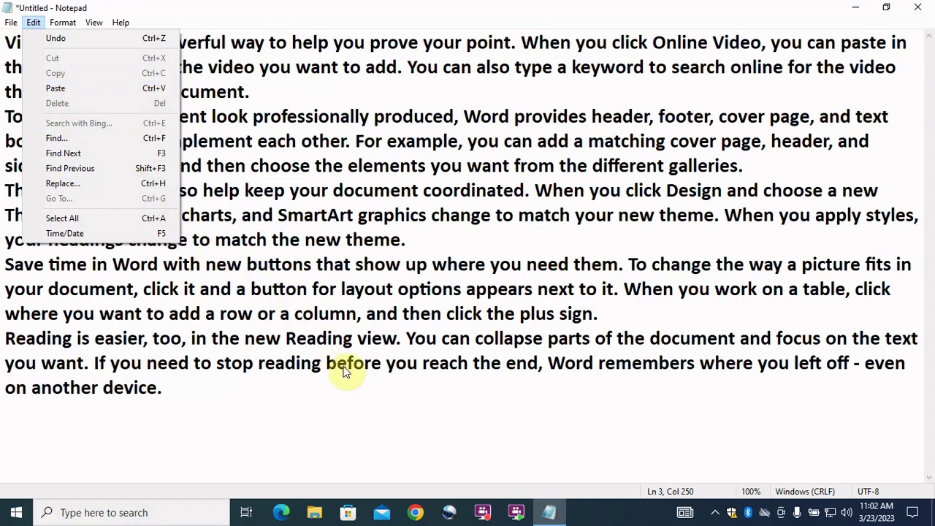
{"action": "left_click", "coordinate": [360, 415]}
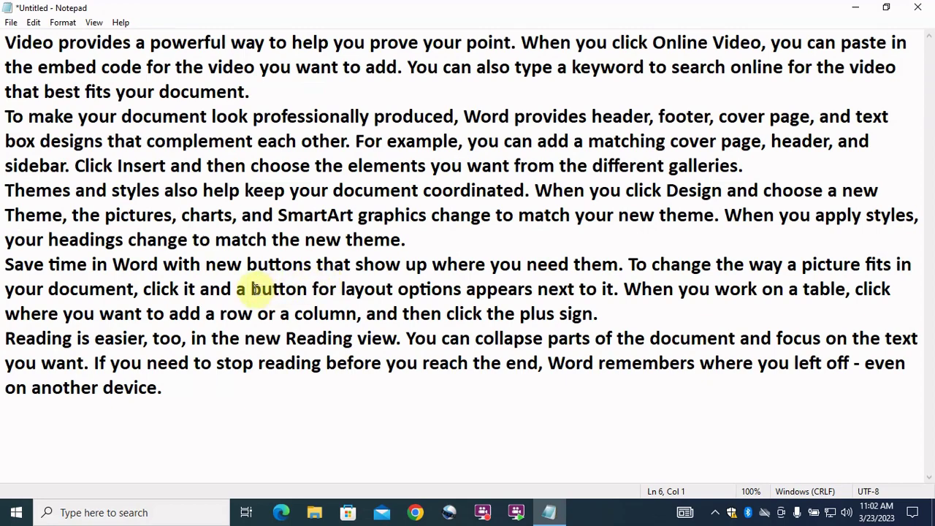
{"action": "left_click_drag", "start_coordinate": [251, 289], "coordinate": [310, 289]}
{"action": "key", "text": "ctrl+c"}
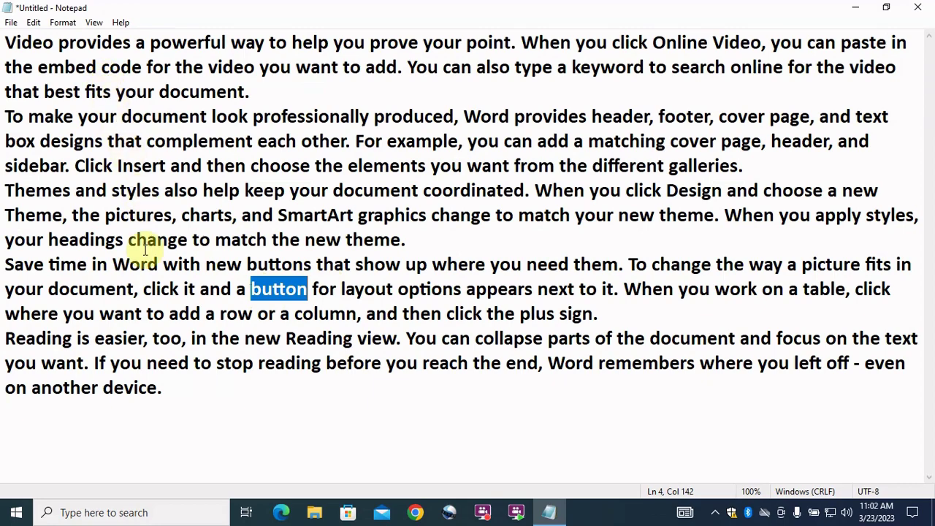
{"action": "left_click", "coordinate": [165, 388]}
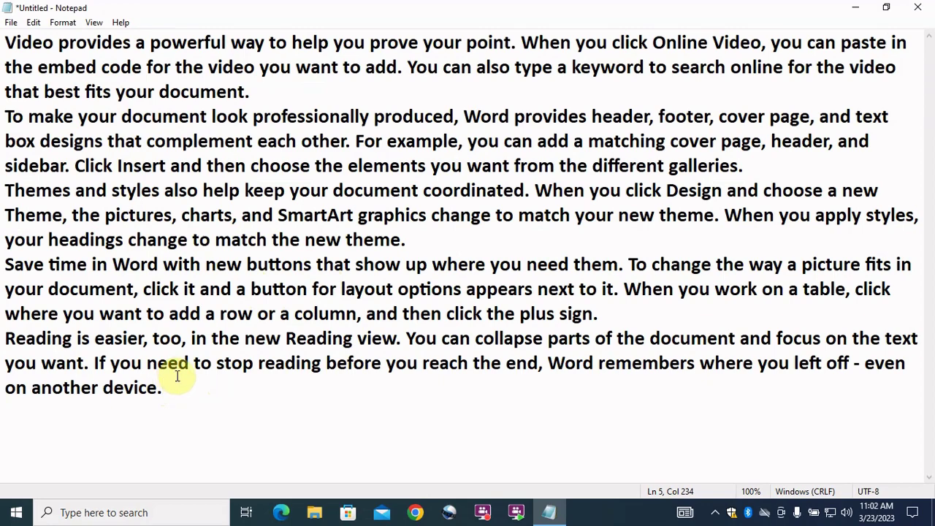
{"action": "key", "text": "ctrl+v"}
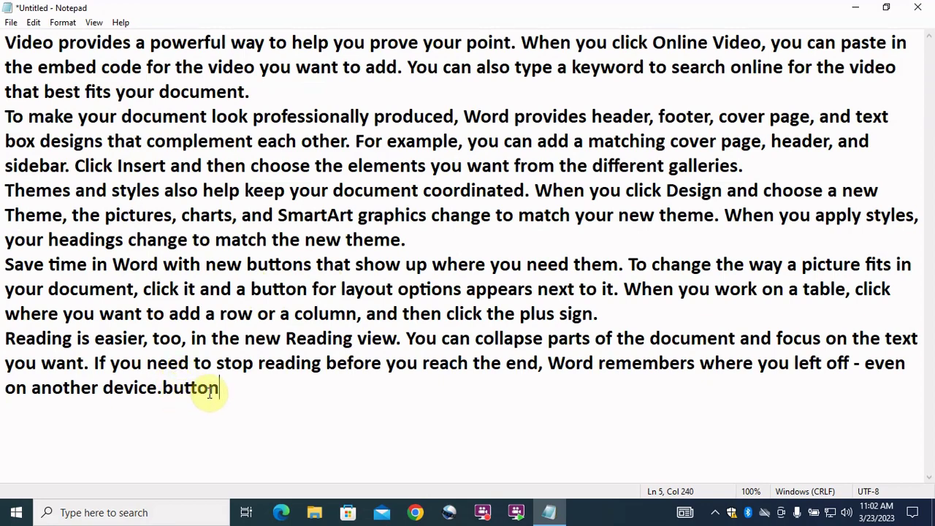
{"action": "key", "text": "BackSpace"}
{"action": "key", "text": "BackSpace"}
{"action": "key", "text": "BackSpace"}
{"action": "key", "text": "BackSpace"}
{"action": "key", "text": "BackSpace"}
{"action": "key", "text": "BackSpace"}
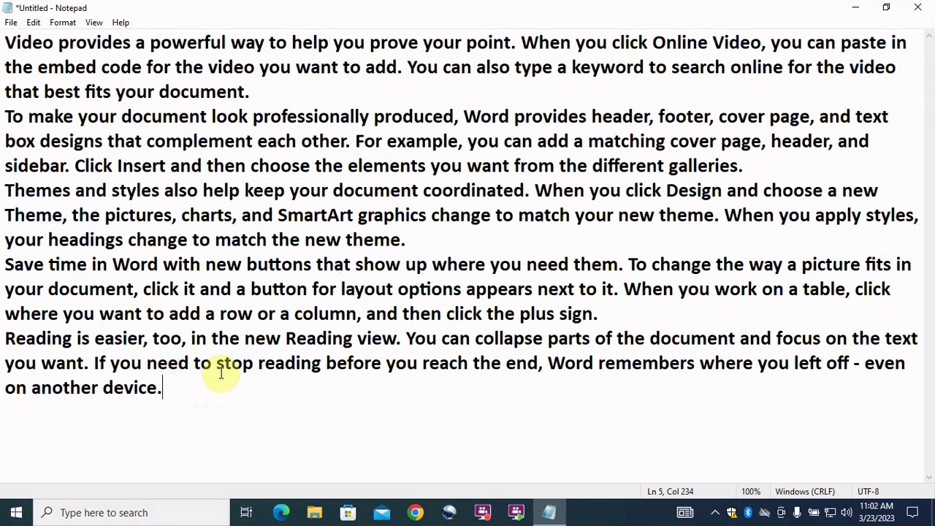
Browse the Edit commands, select all text with Ctrl+A, then clear the selection
{"action": "left_click", "coordinate": [33, 32]}
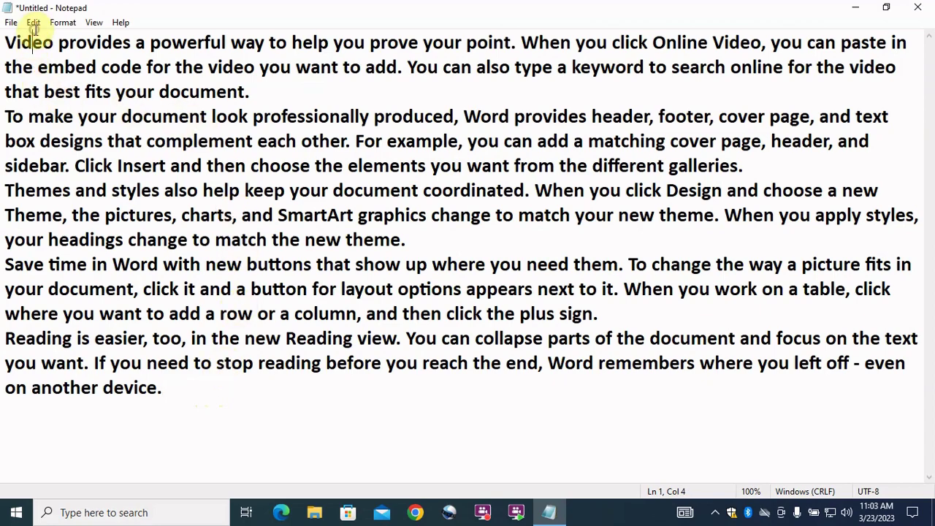
{"action": "left_click", "coordinate": [34, 23]}
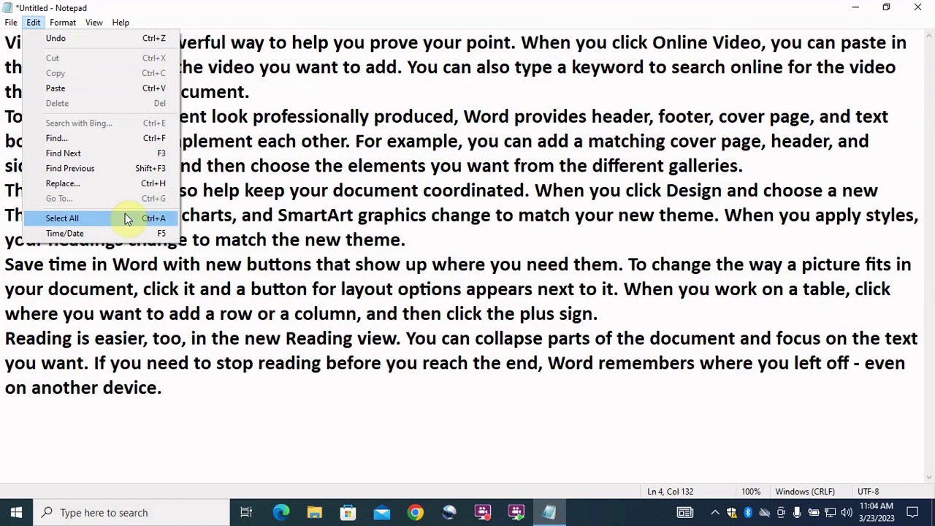
{"action": "left_click", "coordinate": [302, 249]}
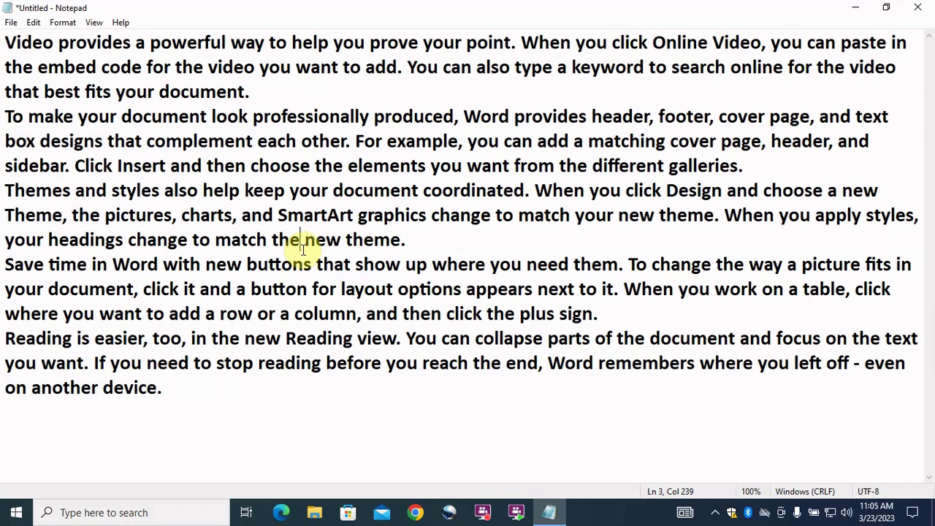
{"action": "key", "text": "ctrl+a"}
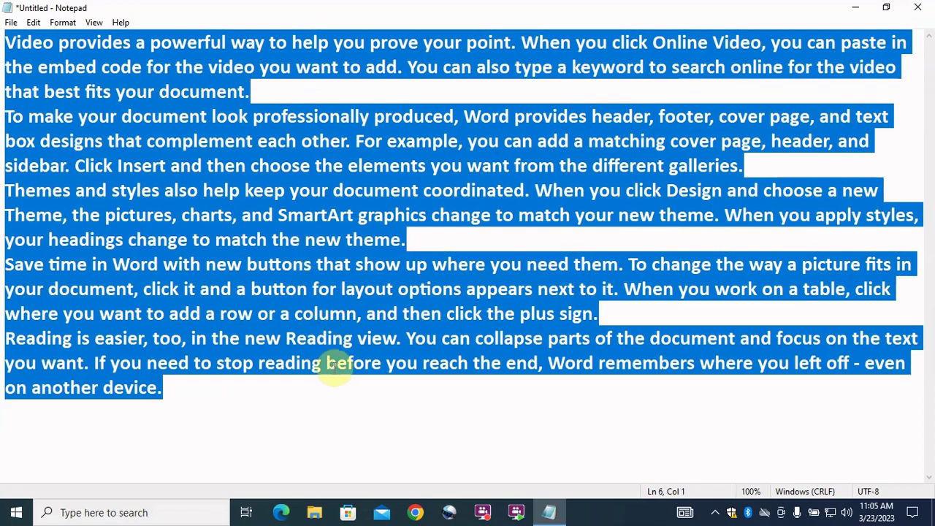
{"action": "left_click", "coordinate": [331, 363]}
{"action": "left_click", "coordinate": [33, 22]}
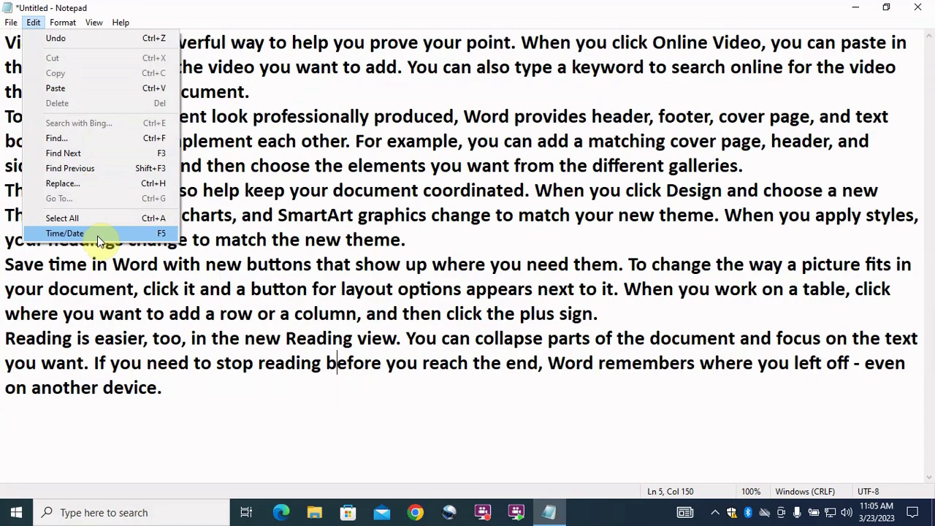
Insert the time and date 11:05 AM 3/23/2023 after the final 'device.' via Edit > Time/Date
{"action": "left_click", "coordinate": [173, 385]}
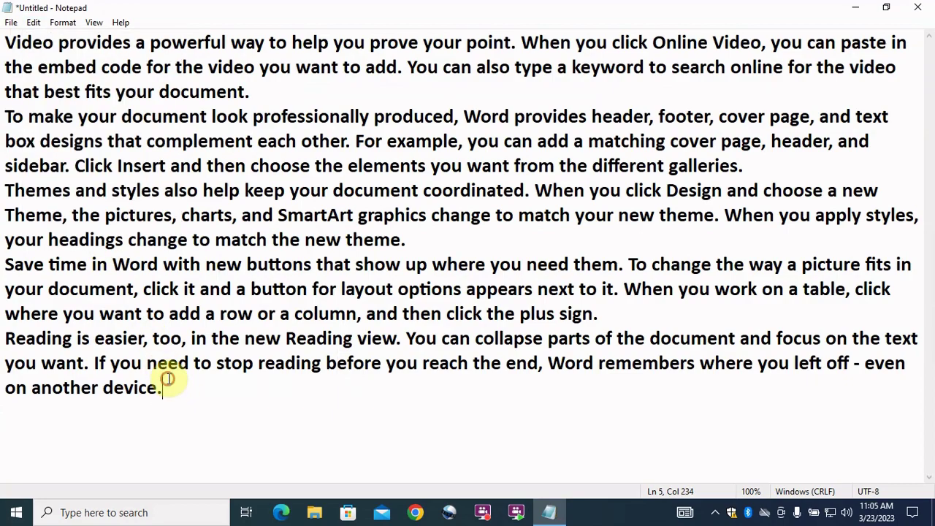
{"action": "left_click", "coordinate": [33, 23]}
{"action": "left_click", "coordinate": [82, 243]}
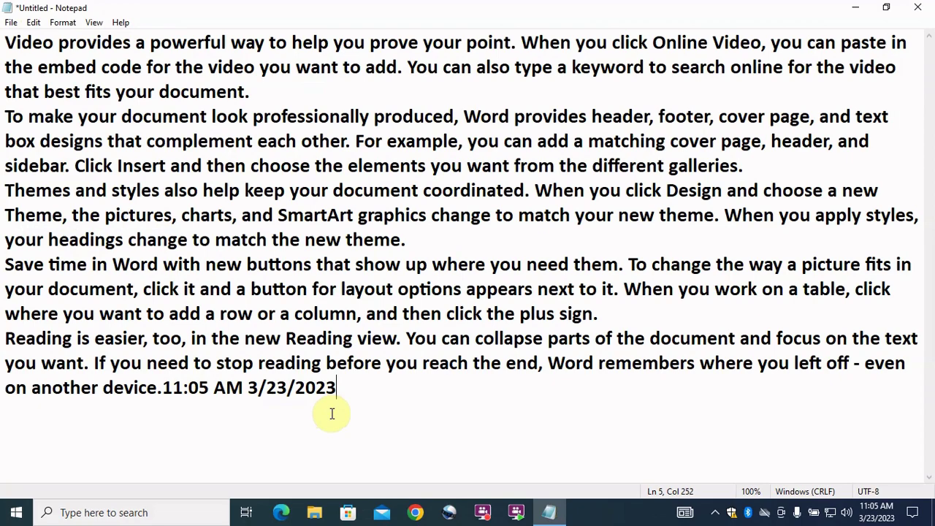
{"action": "left_click", "coordinate": [285, 189]}
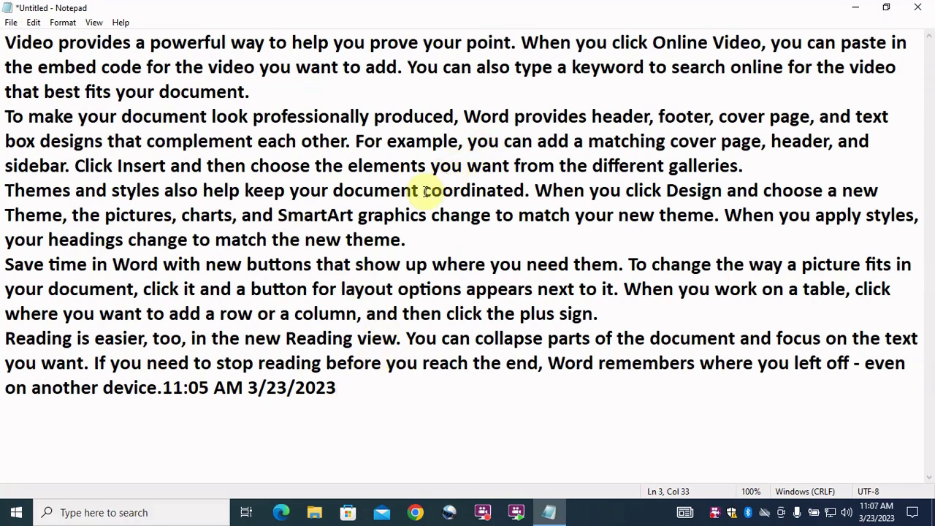
Turn Word Wrap off so the paragraphs show as long unwrapped lines
{"action": "left_click", "coordinate": [64, 22]}
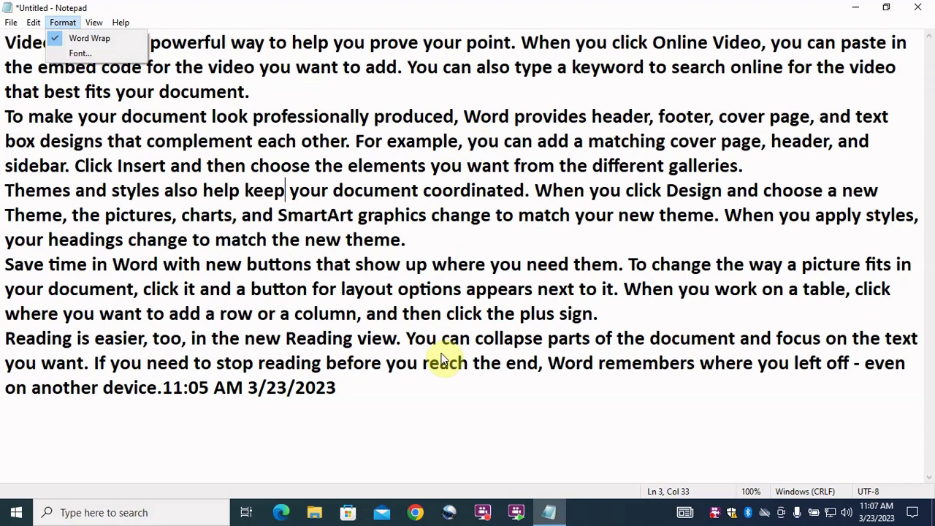
{"action": "left_click", "coordinate": [56, 35]}
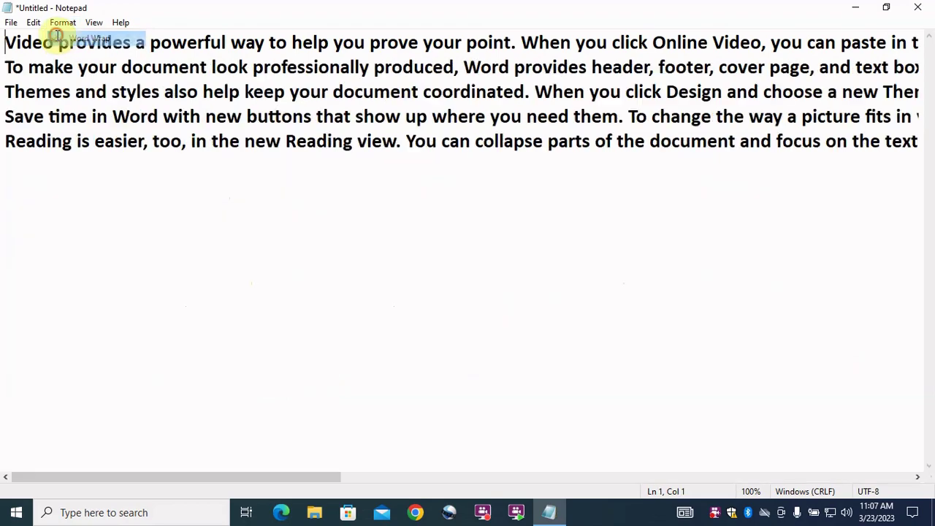
{"action": "left_click", "coordinate": [489, 214]}
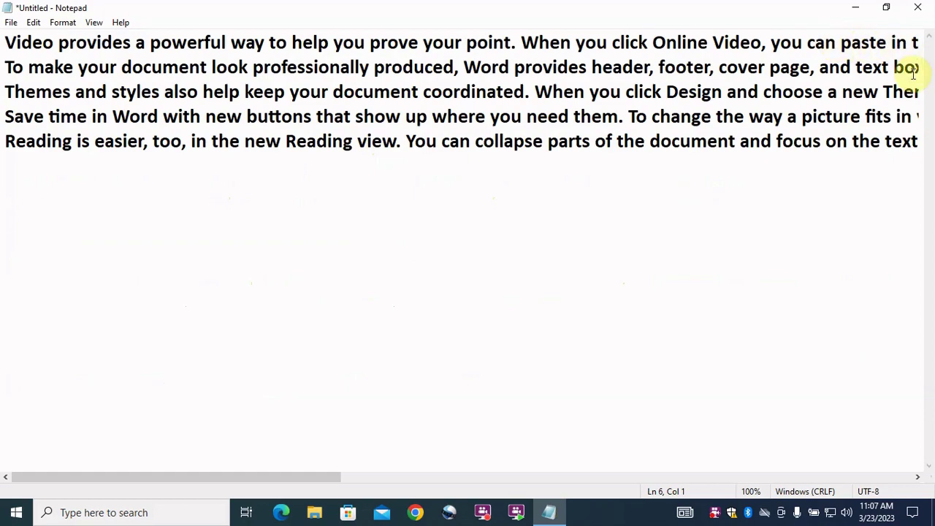
Turn Word Wrap back on so the paragraphs wrap again
{"action": "left_click", "coordinate": [63, 23]}
{"action": "left_click", "coordinate": [65, 39]}
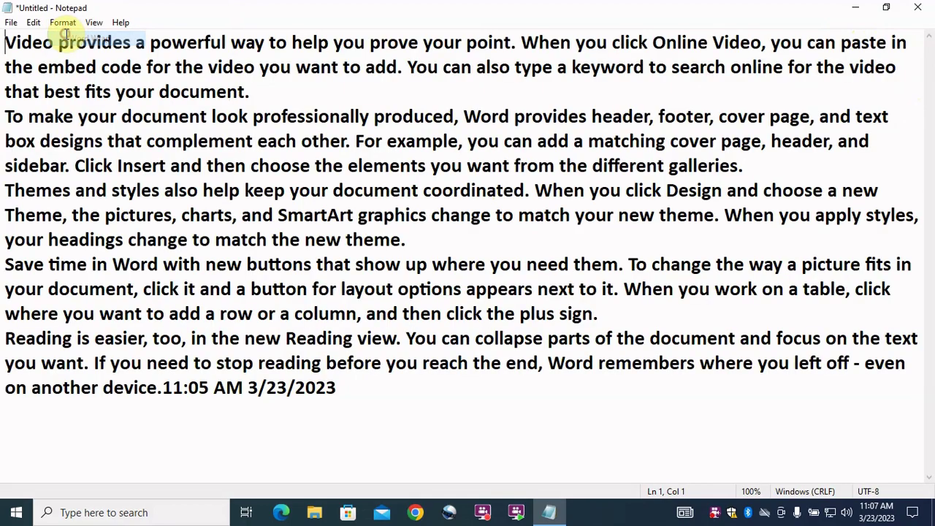
{"action": "left_click", "coordinate": [69, 20]}
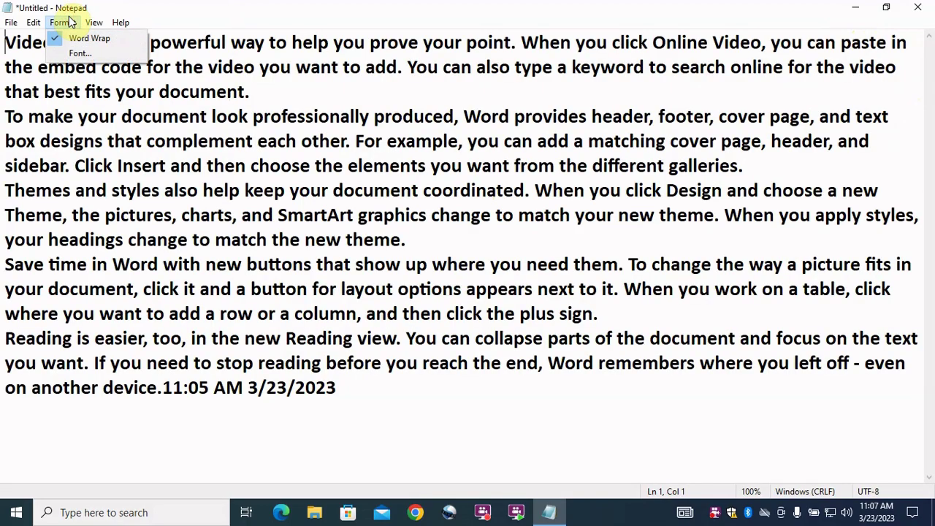
{"action": "left_click", "coordinate": [76, 52]}
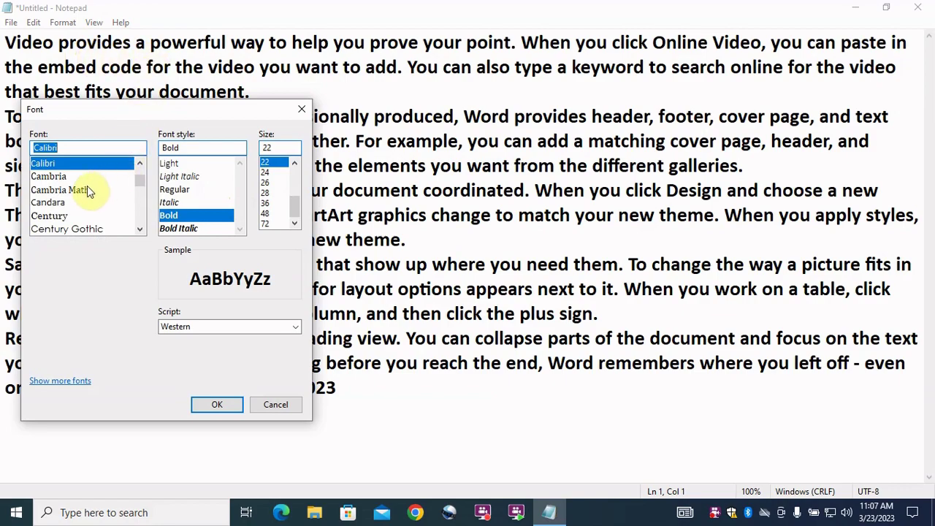
{"action": "scroll", "coordinate": [87, 187], "scroll_direction": "down", "scroll_amount": 1}
{"action": "scroll", "coordinate": [88, 187], "scroll_direction": "down", "scroll_amount": 2}
{"action": "scroll", "coordinate": [88, 187], "scroll_direction": "down", "scroll_amount": 1}
{"action": "scroll", "coordinate": [91, 183], "scroll_direction": "down", "scroll_amount": 1}
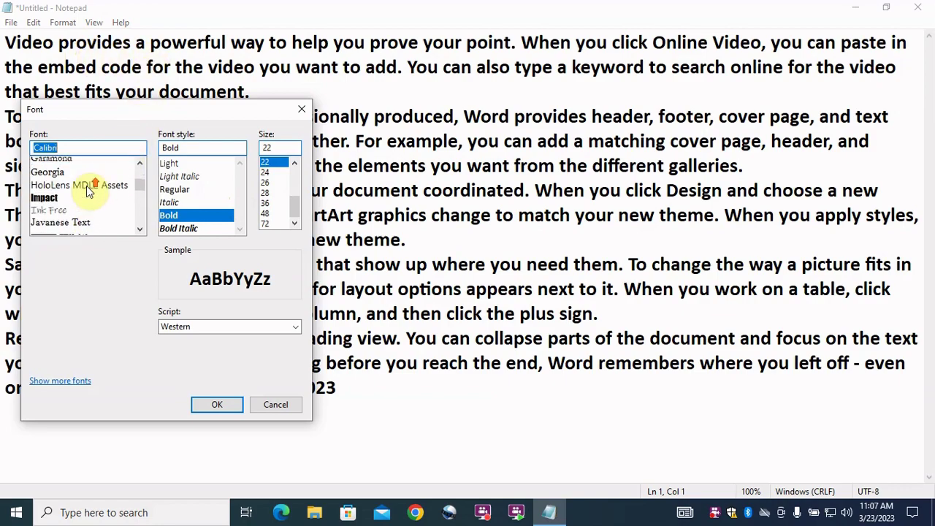
{"action": "scroll", "coordinate": [123, 182], "scroll_direction": "up", "scroll_amount": 4}
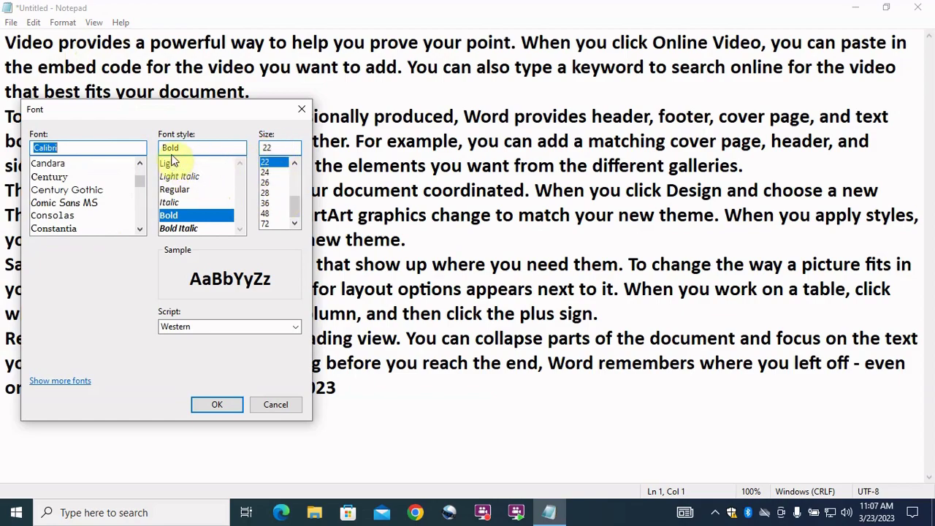
{"action": "left_click", "coordinate": [217, 407]}
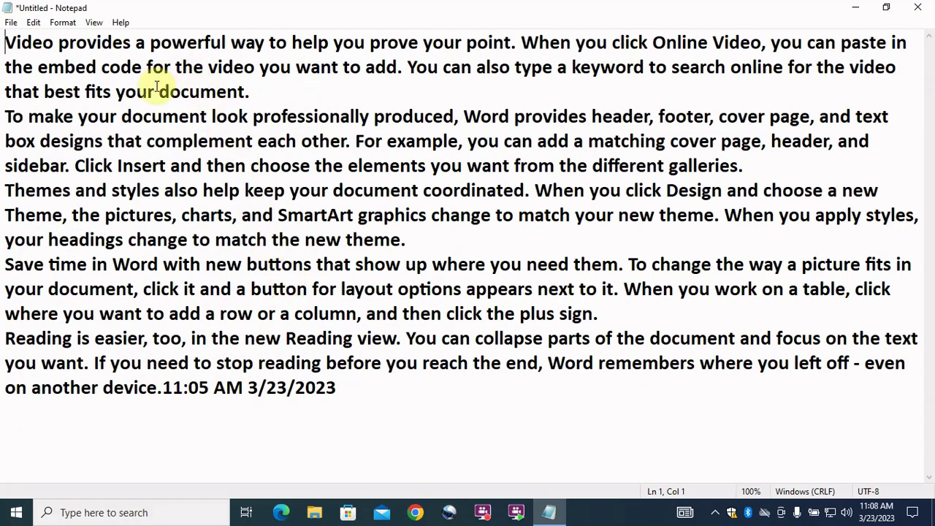
Show the View menu's Zoom choices: Zoom In, Zoom Out and Restore Default Zoom
{"action": "left_click", "coordinate": [93, 23]}
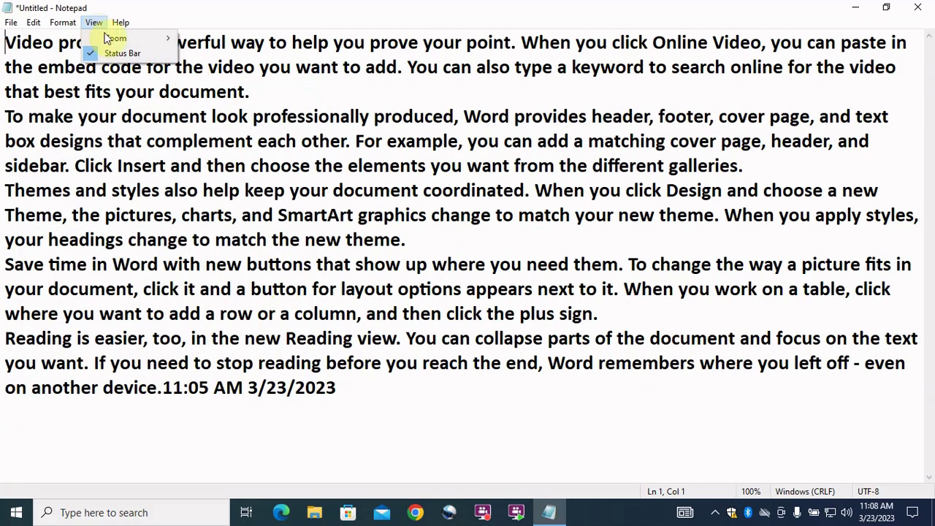
{"action": "mouse_move", "coordinate": [108, 39]}
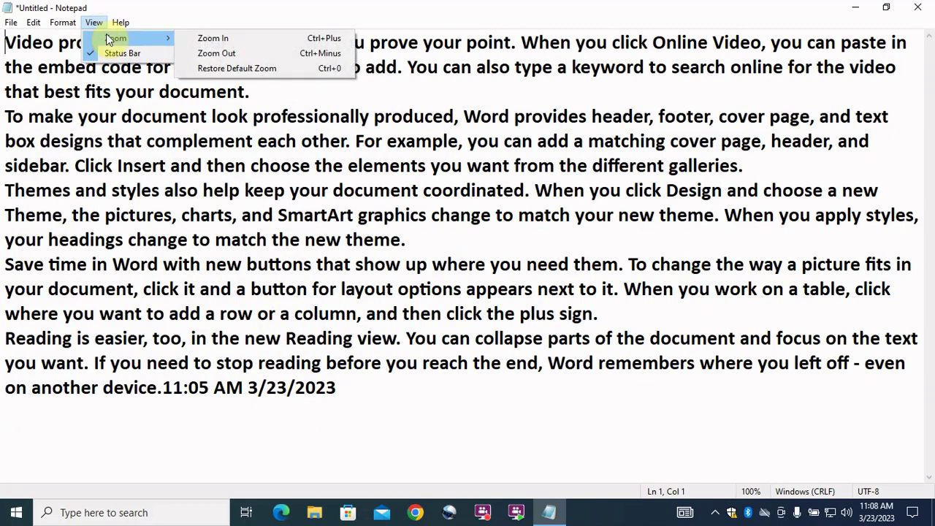